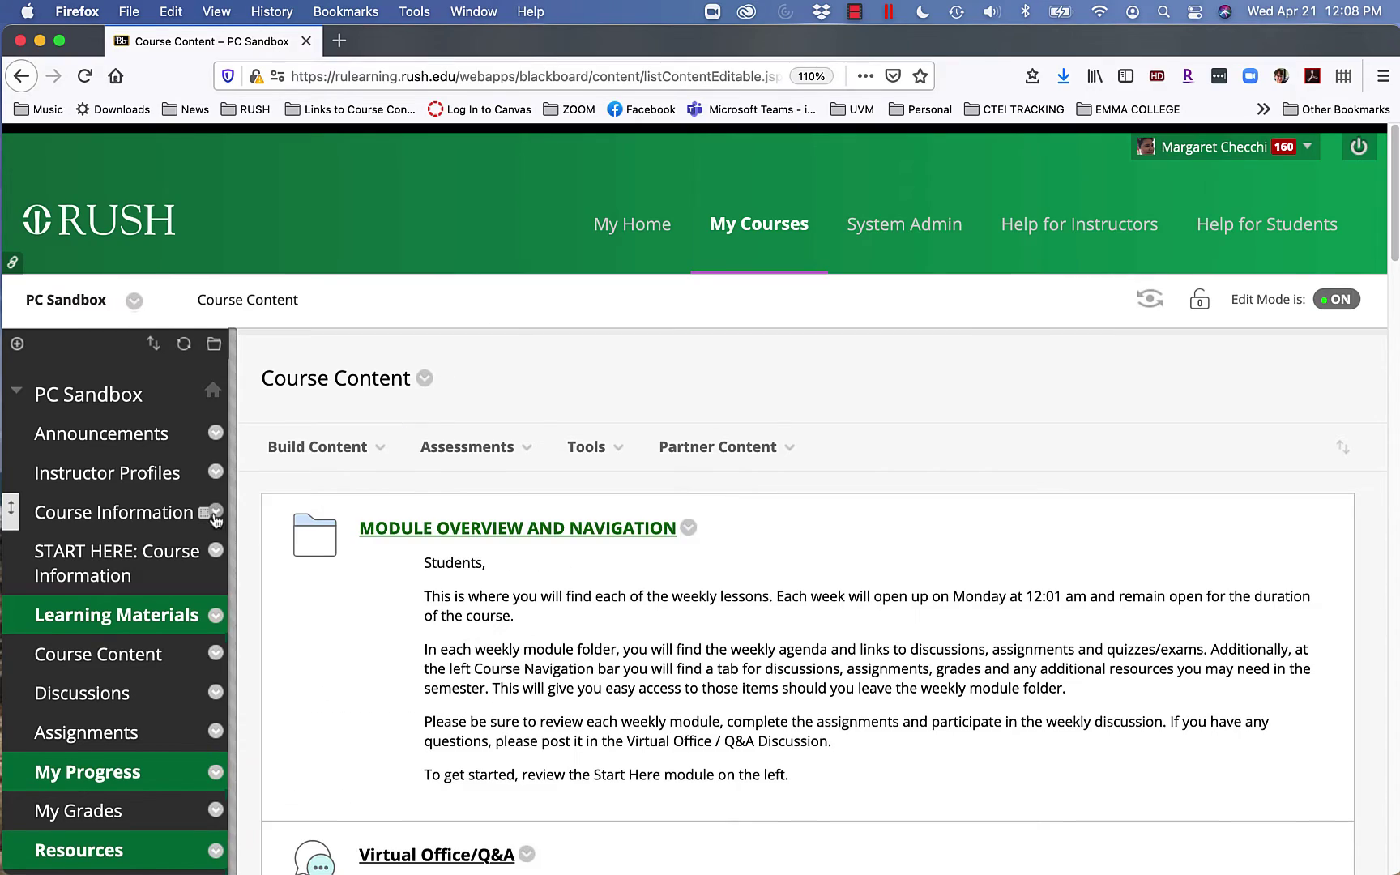
- Open the PC Sandbox course's Export/Archive page and start a new export package
{"action": "scroll", "coordinate": [216, 519], "scroll_direction": "down", "scroll_amount": 15}
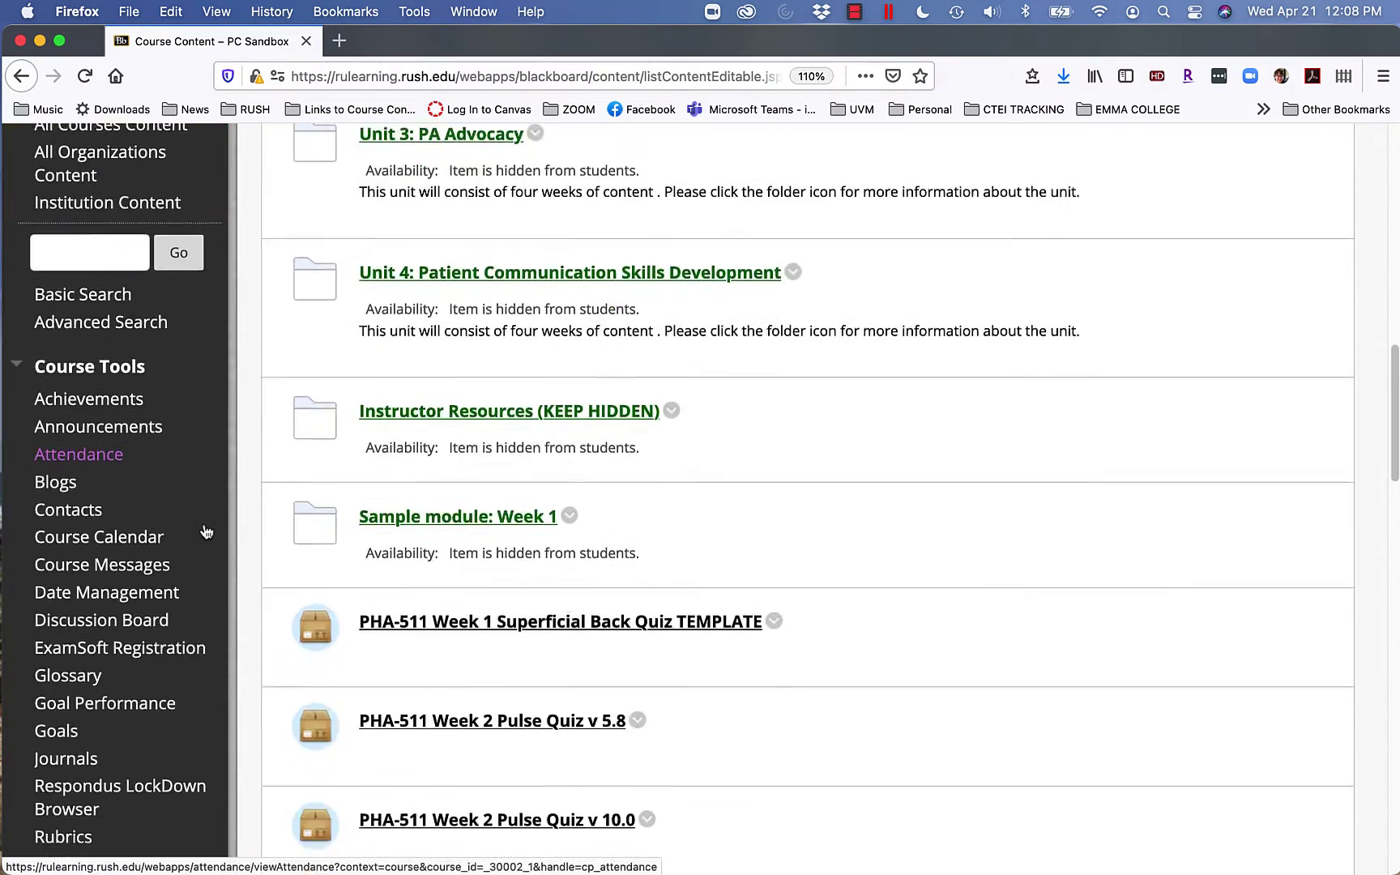
{"action": "scroll", "coordinate": [207, 532], "scroll_direction": "down", "scroll_amount": 15}
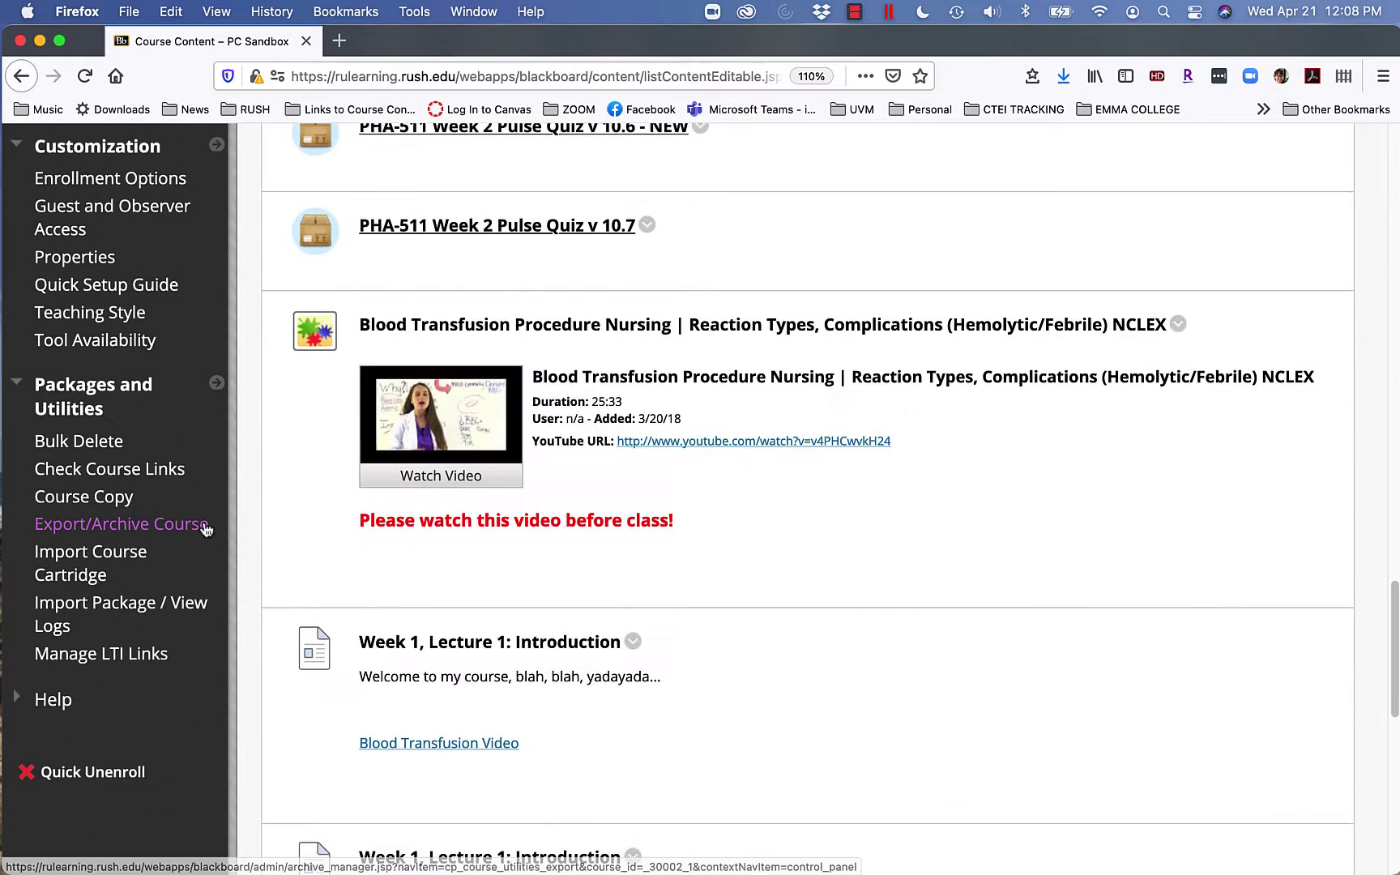
{"action": "scroll", "coordinate": [206, 528], "scroll_direction": "down", "scroll_amount": 2}
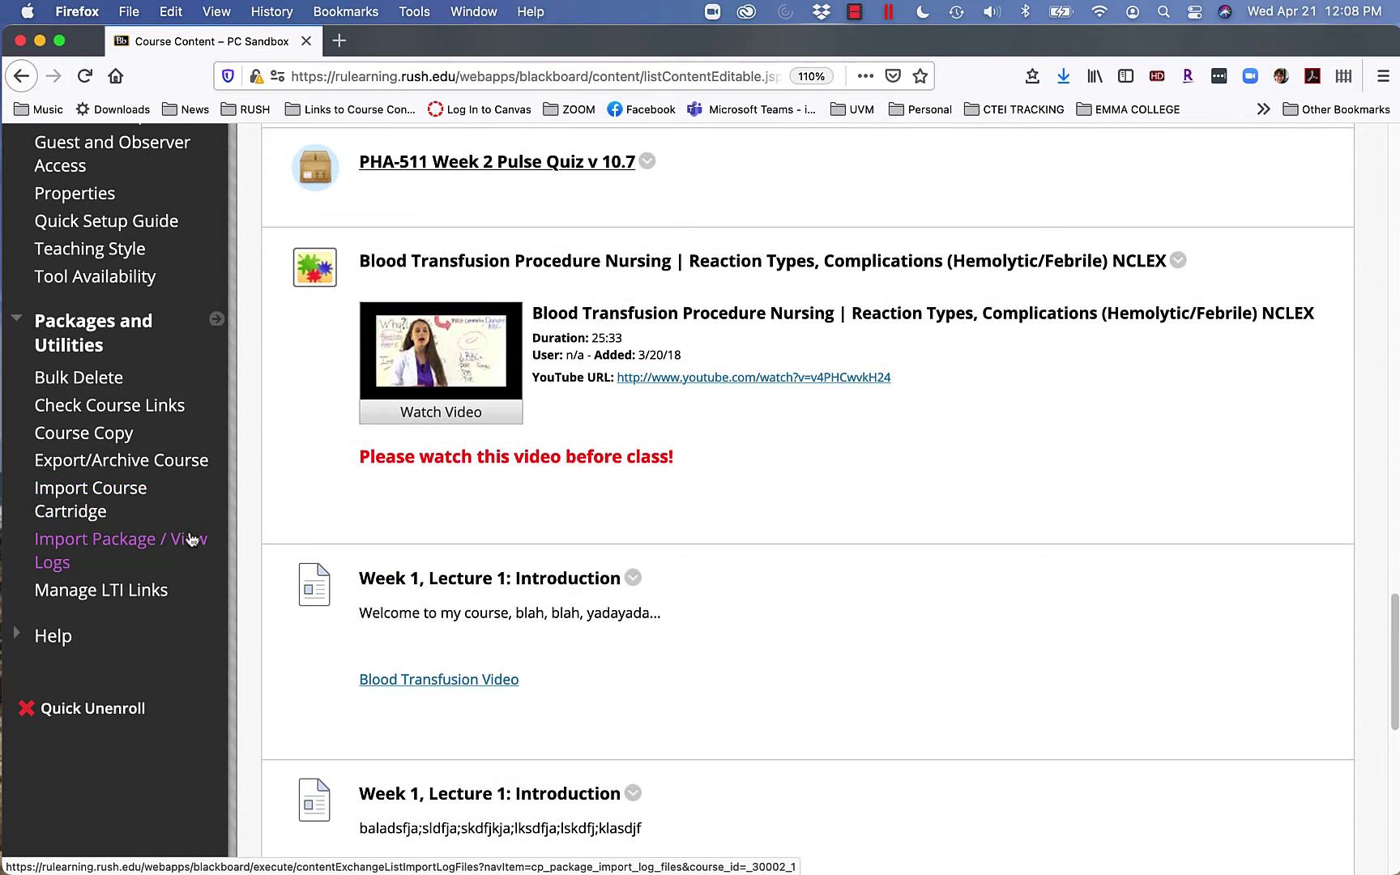
{"action": "left_click", "coordinate": [72, 462]}
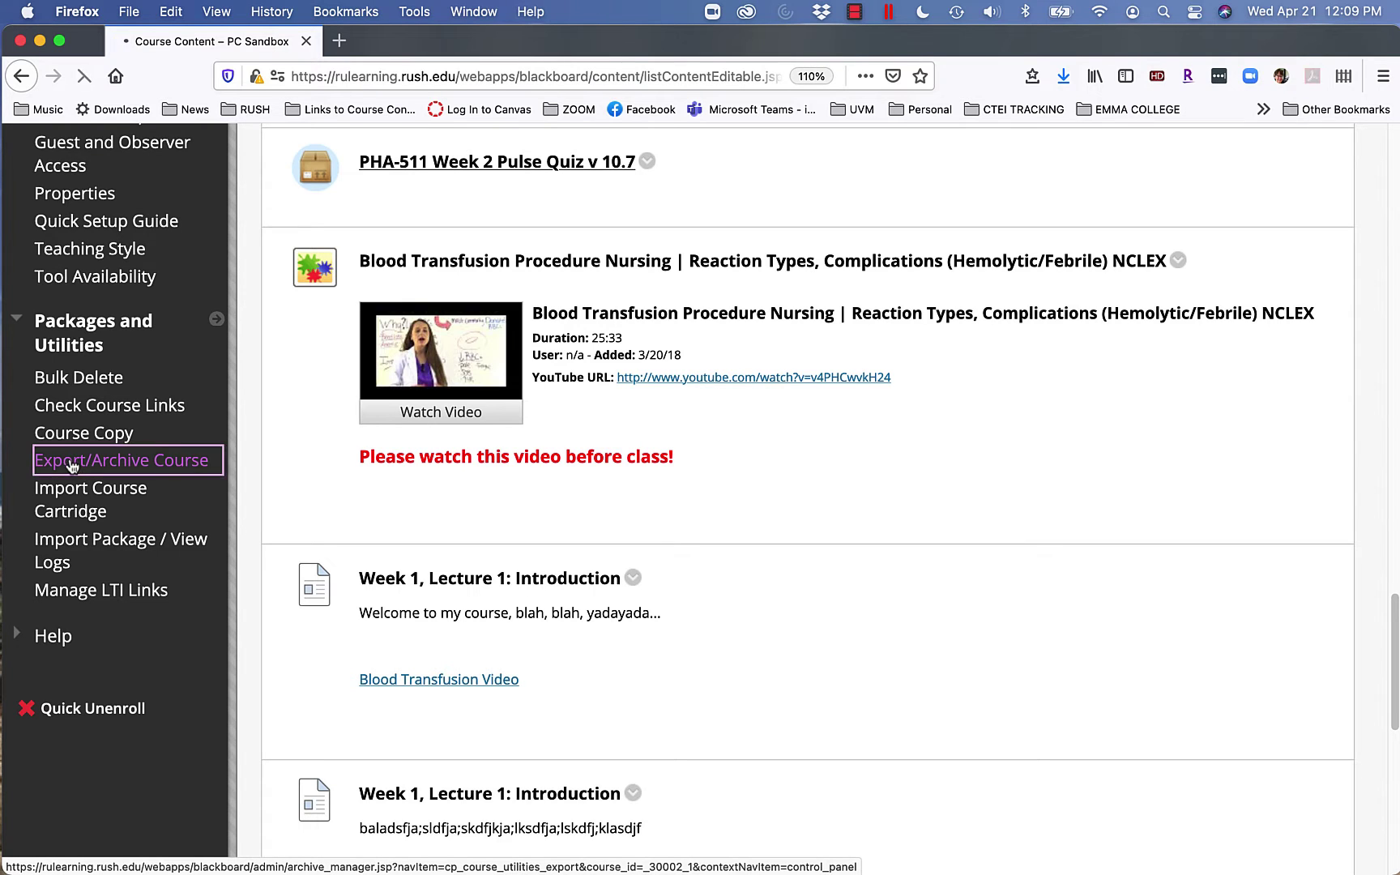
{"action": "left_click", "coordinate": [328, 512]}
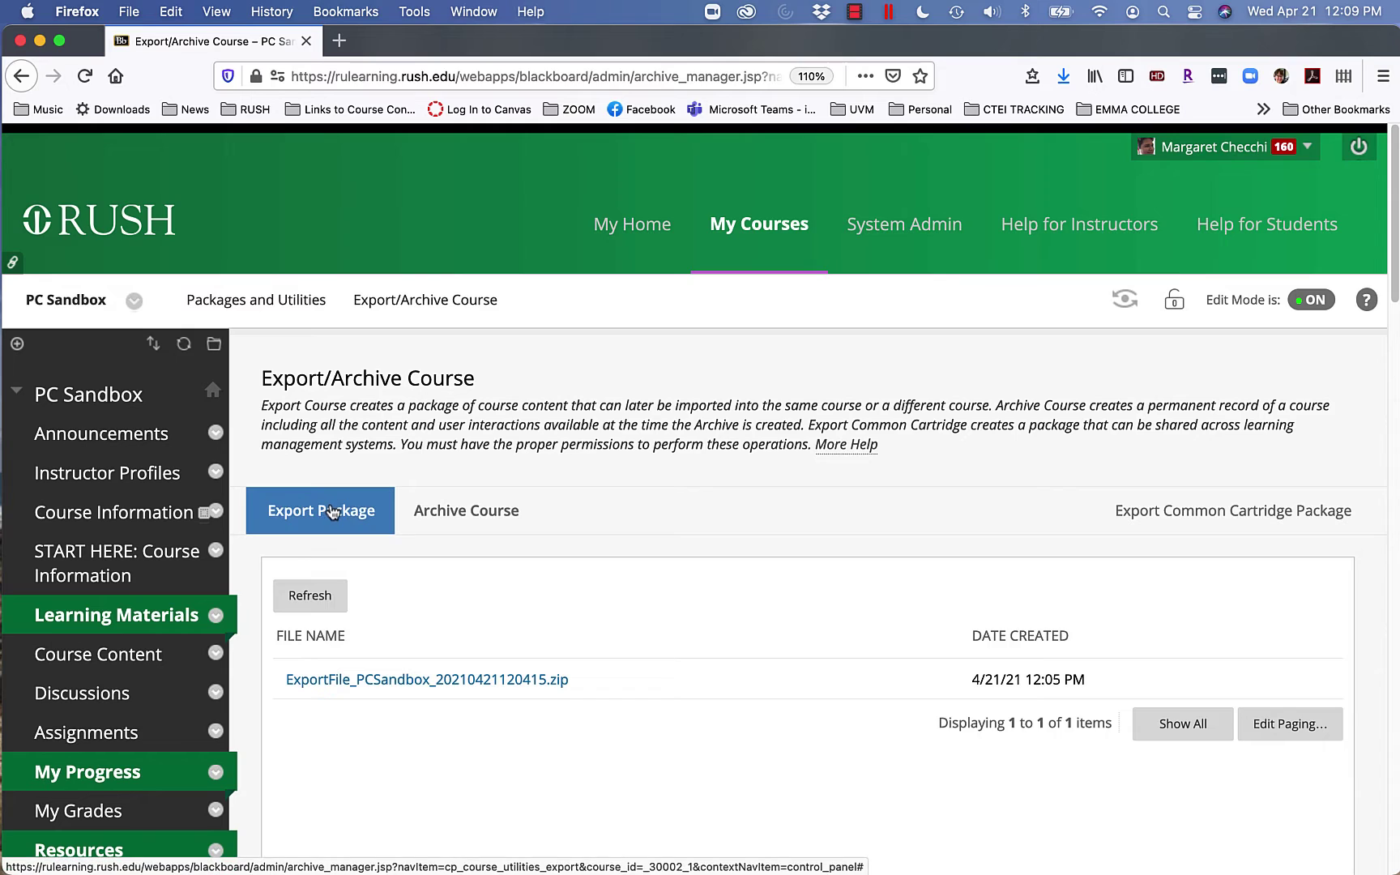
- Include all course materials in the export package and submit the export
{"action": "scroll", "coordinate": [777, 569], "scroll_direction": "down", "scroll_amount": 7}
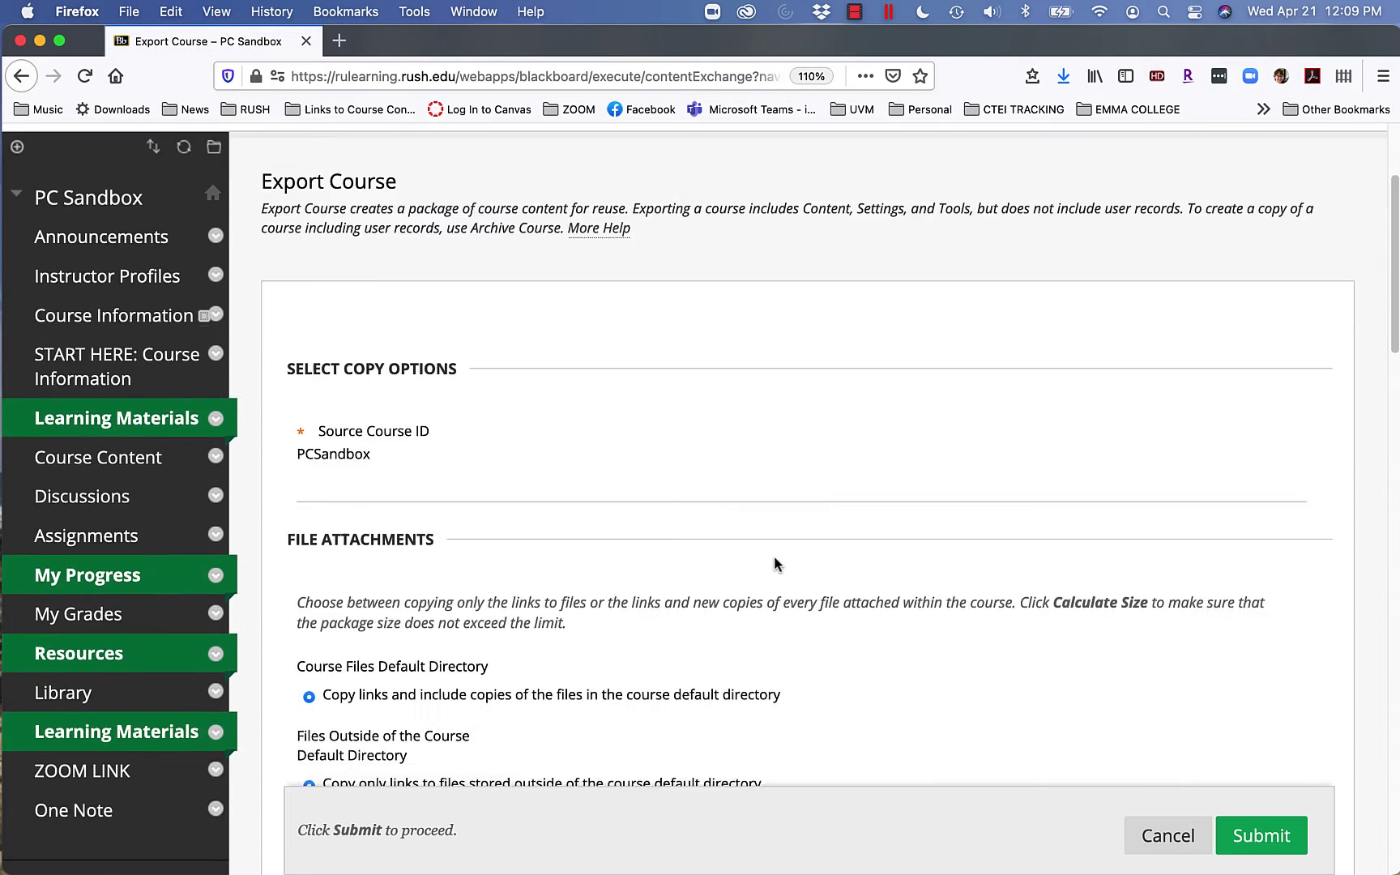
{"action": "scroll", "coordinate": [772, 557], "scroll_direction": "down", "scroll_amount": 4}
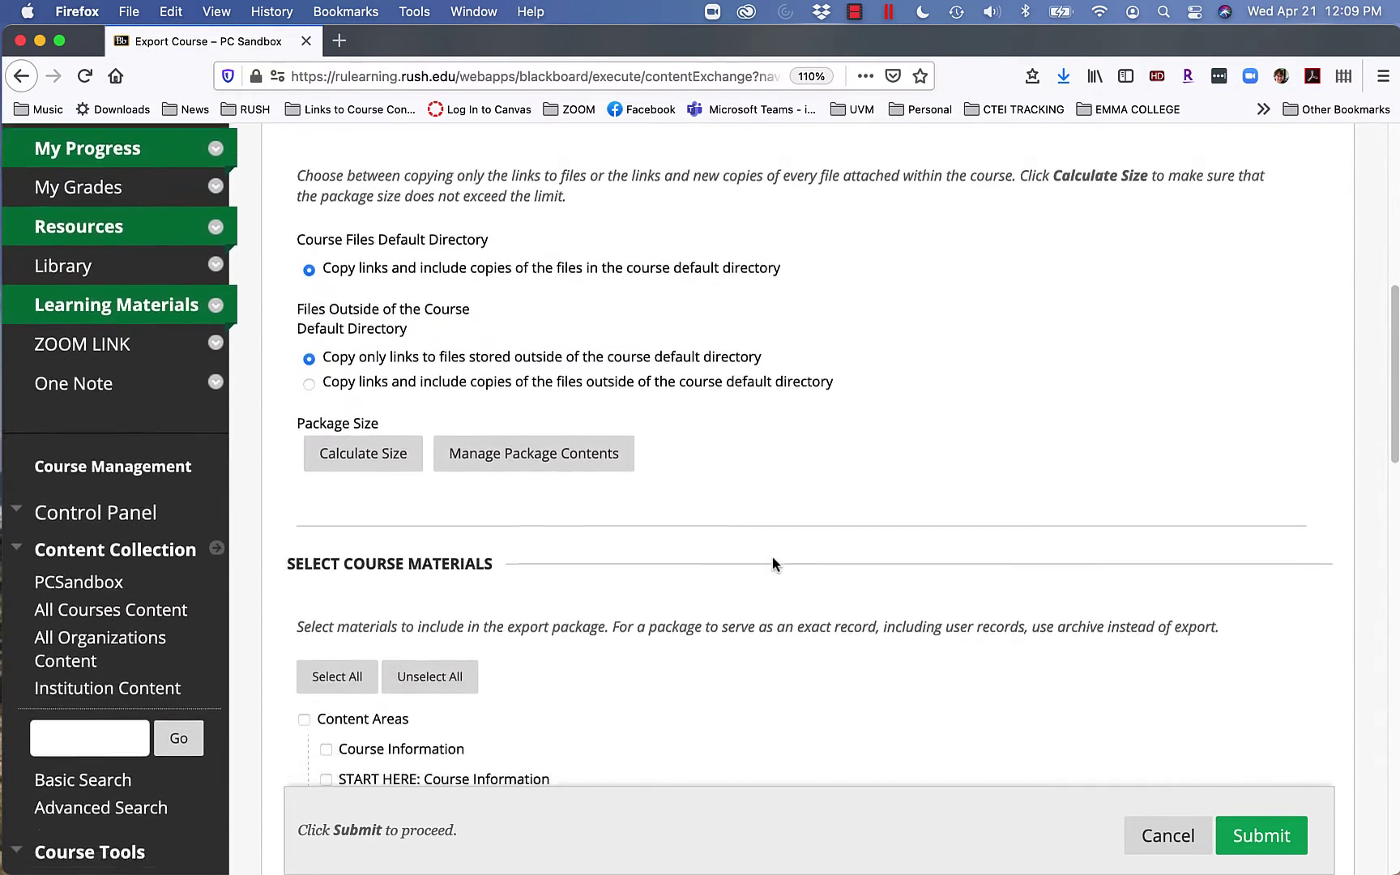
{"action": "left_click", "coordinate": [357, 480]}
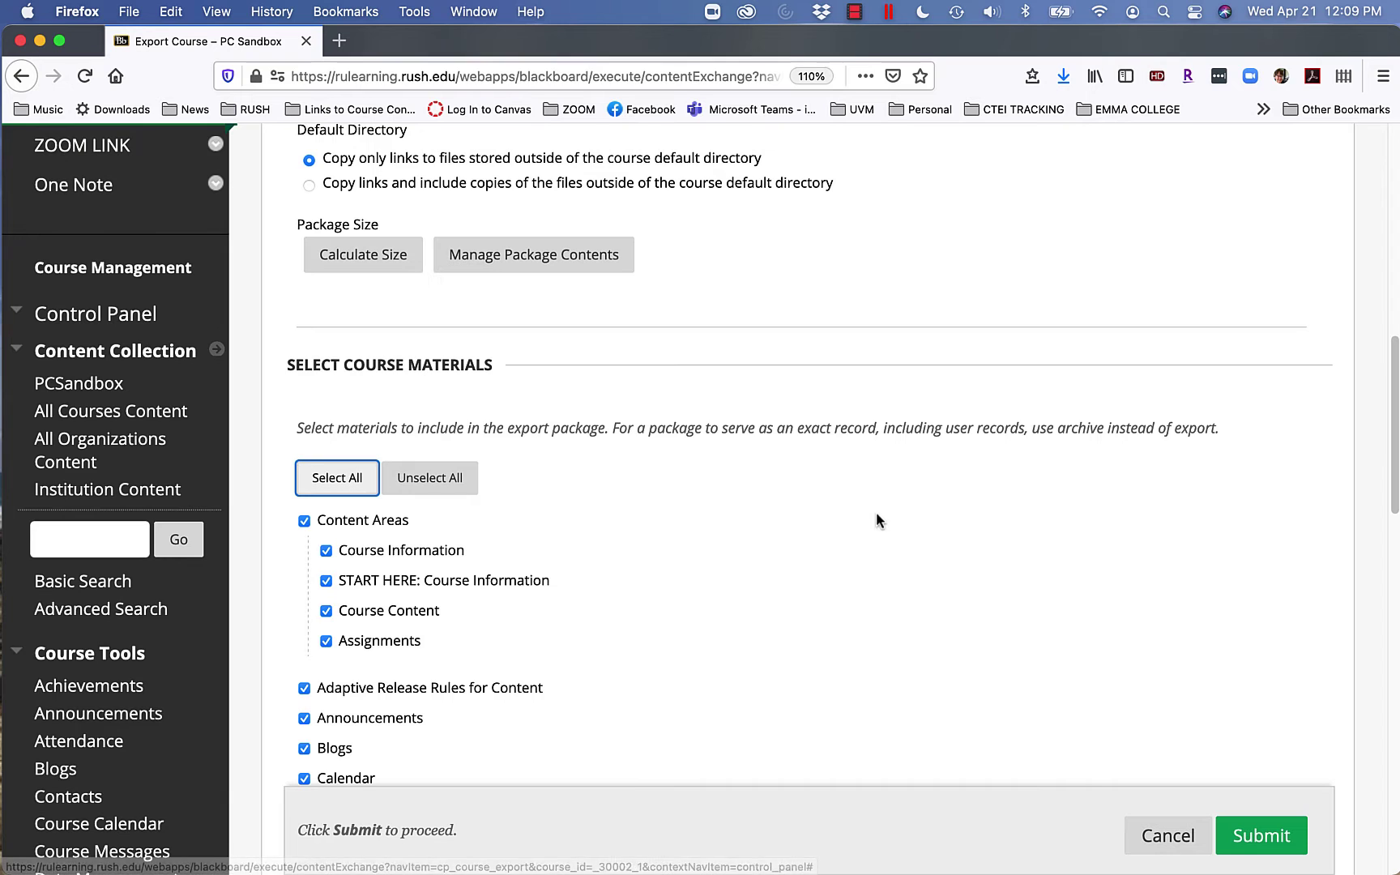
{"action": "left_click", "coordinate": [1253, 838]}
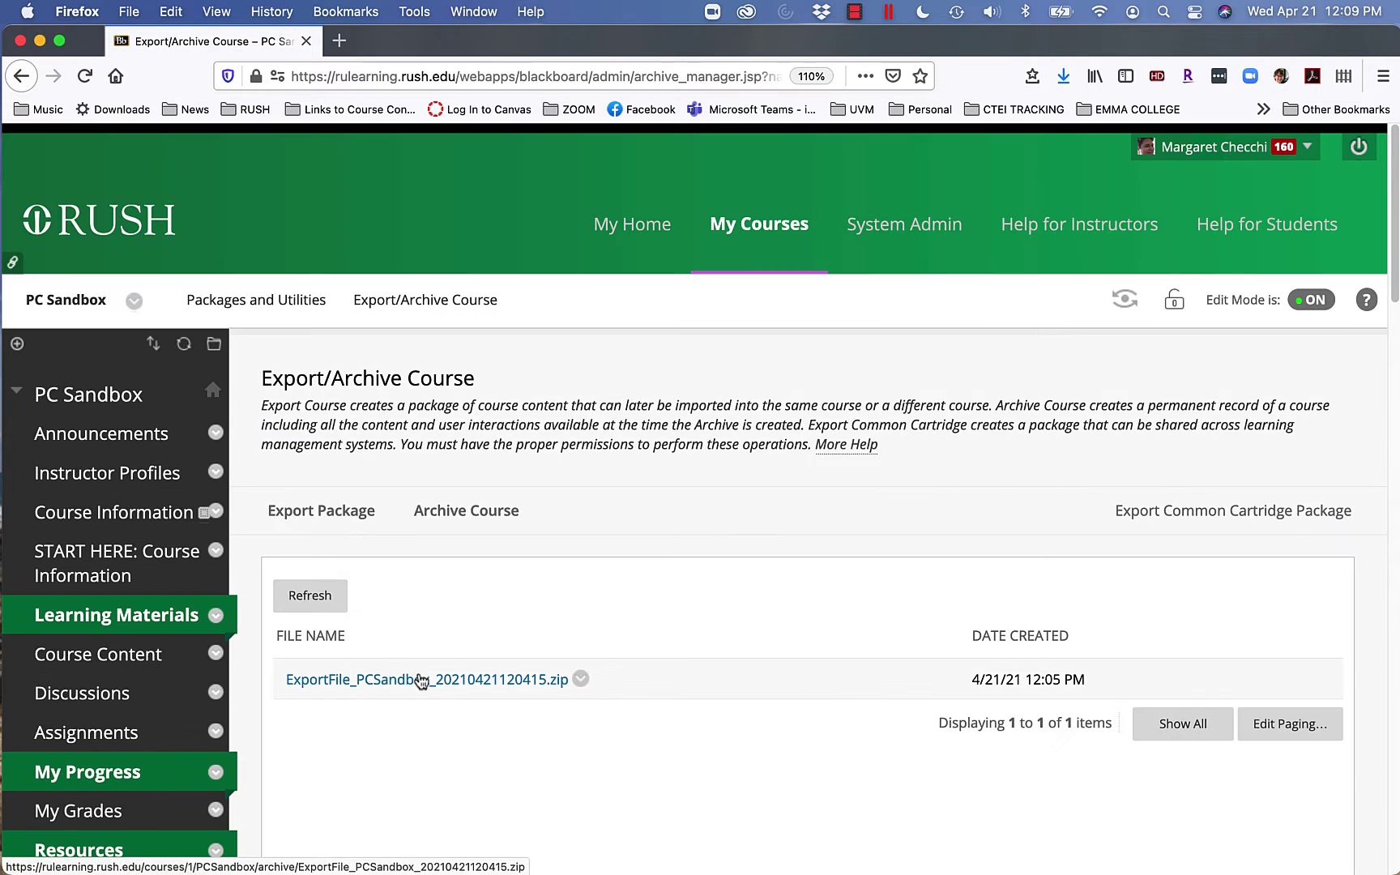
- Try to download the export file ExportFile_PCSandbox_20210421120415.zip
{"action": "left_click", "coordinate": [582, 682]}
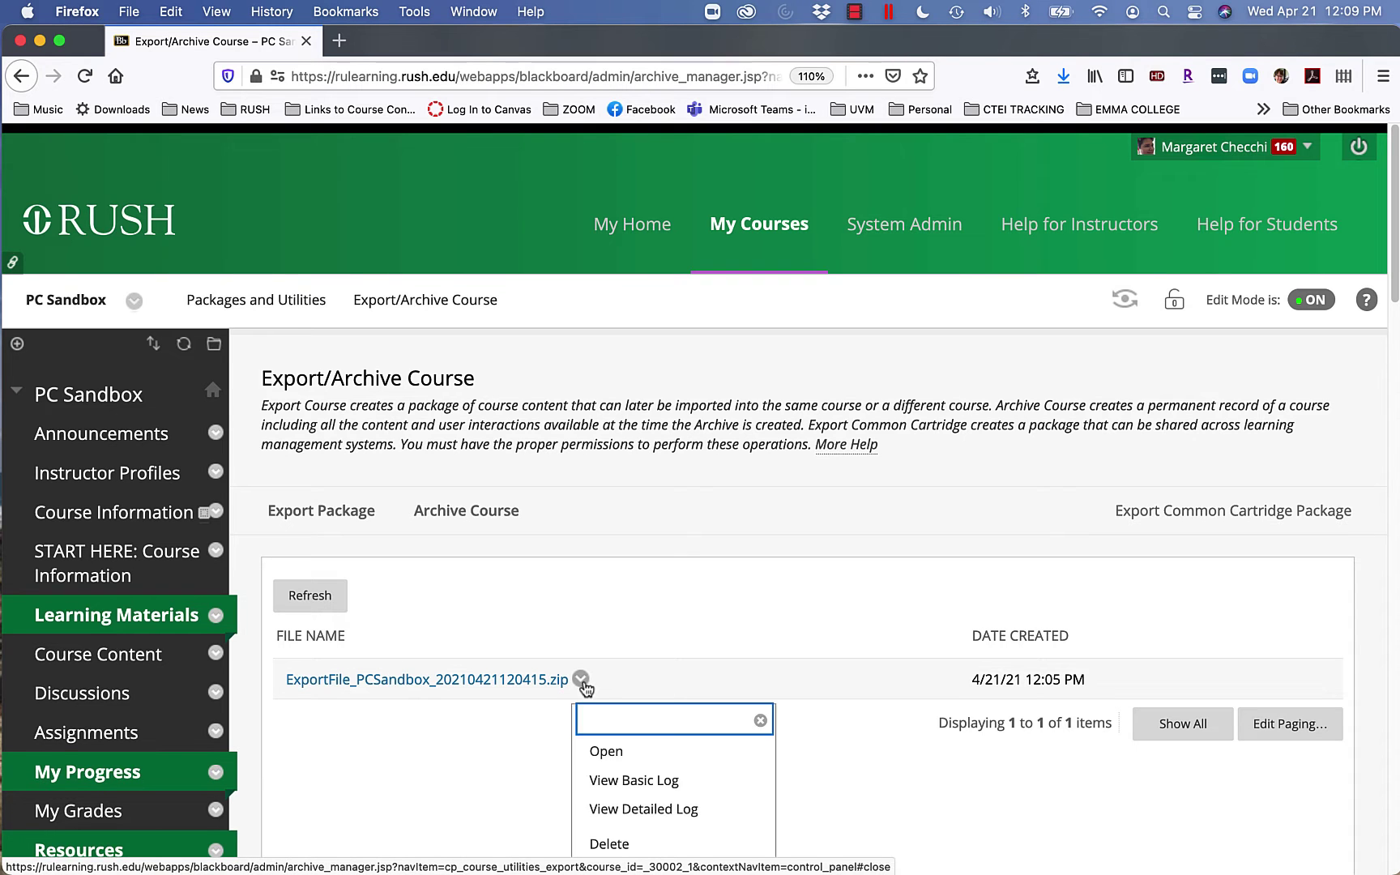
{"action": "scroll", "coordinate": [721, 738], "scroll_direction": "down", "scroll_amount": 4}
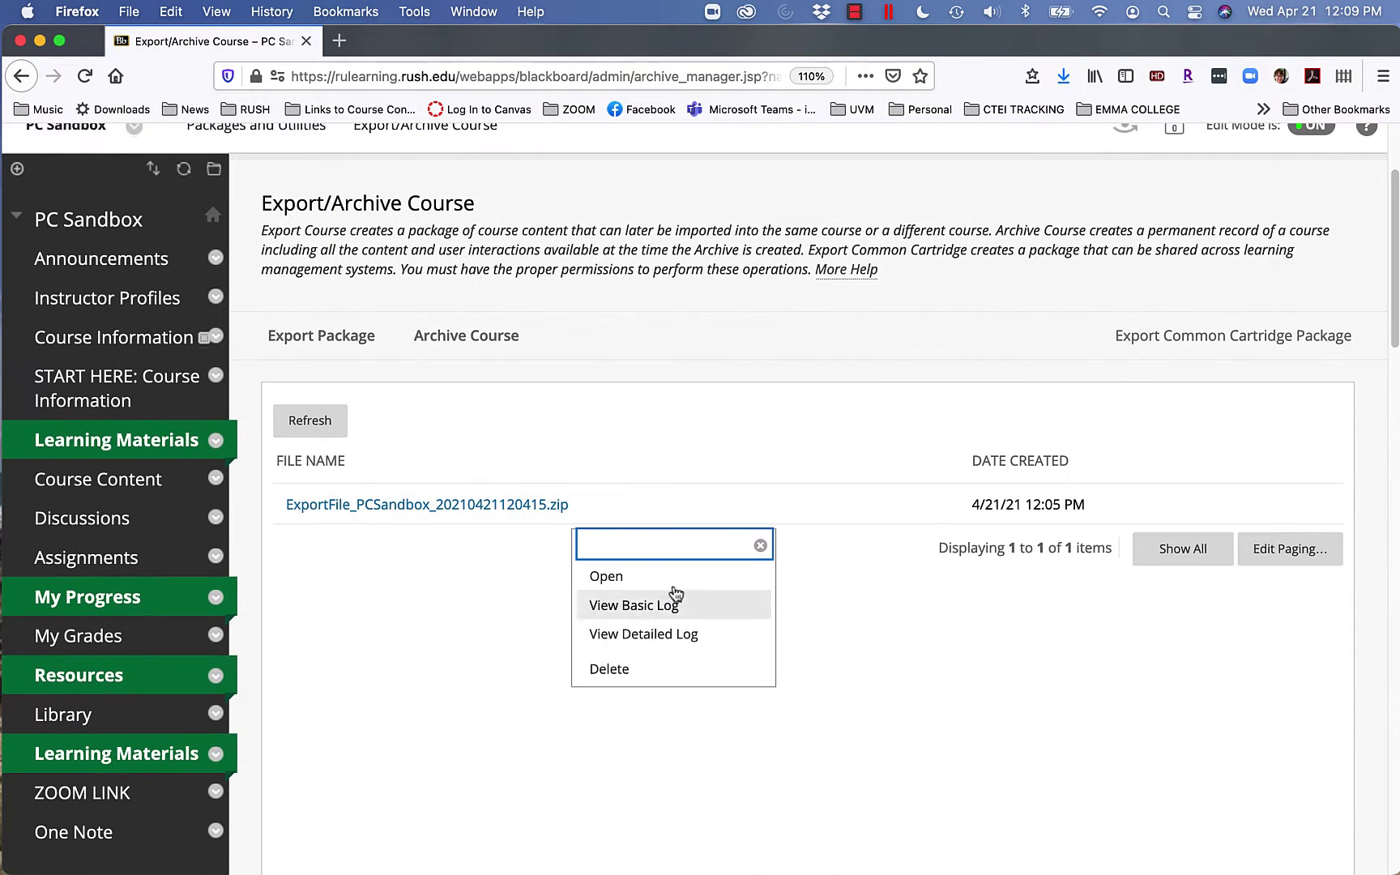
{"action": "left_click", "coordinate": [541, 507]}
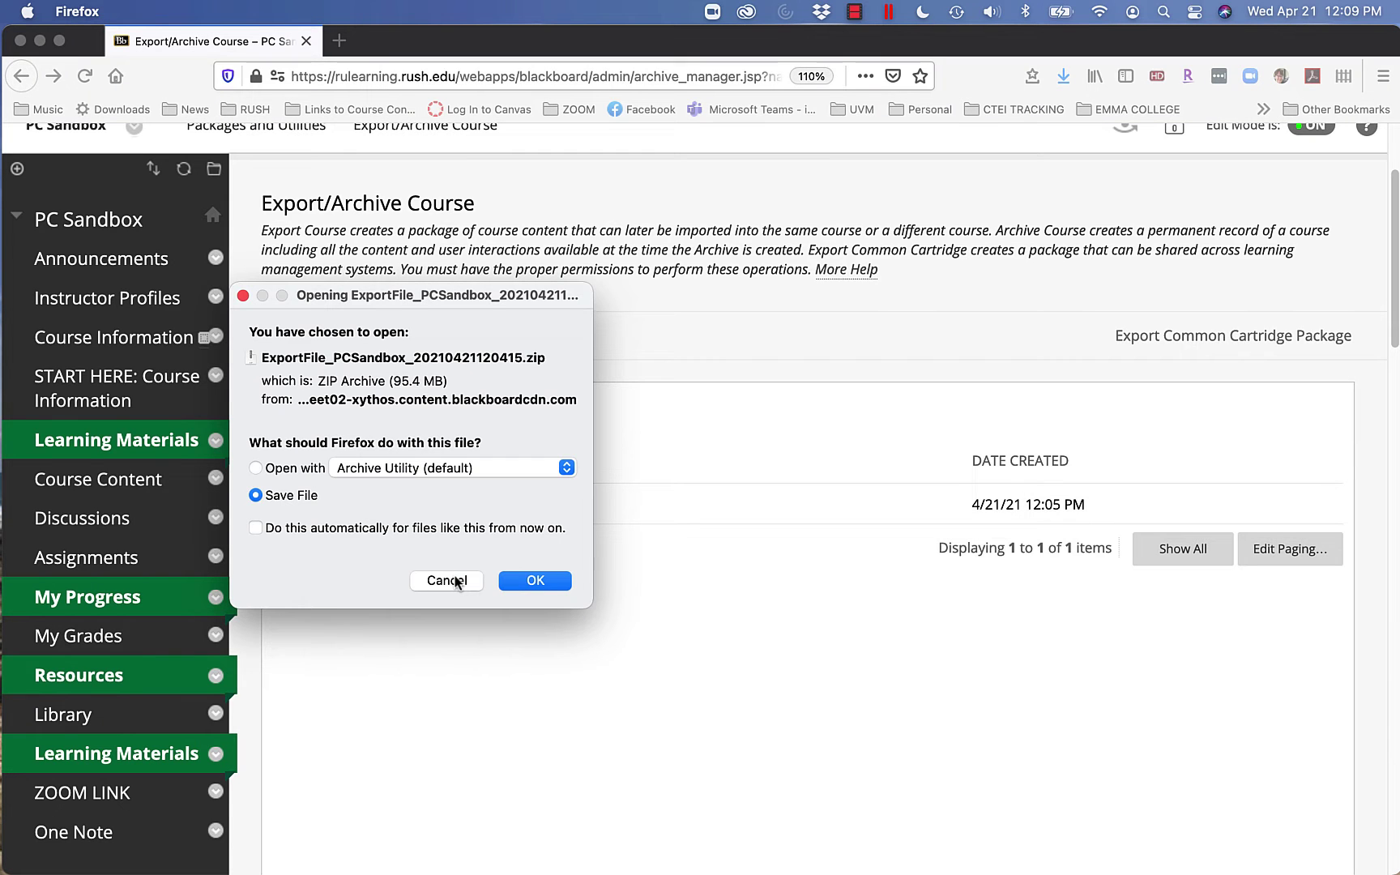
{"action": "left_click", "coordinate": [449, 581]}
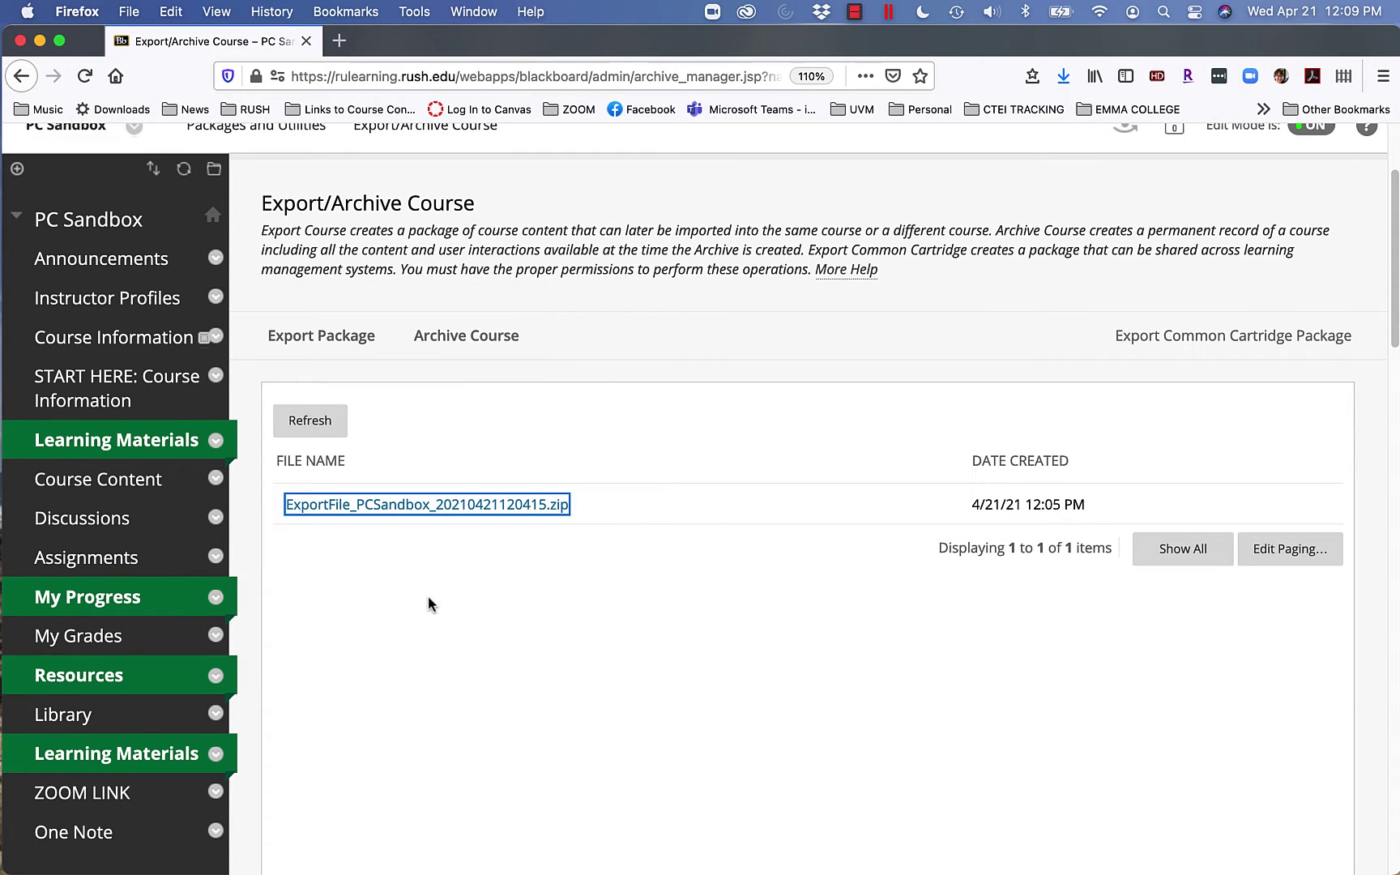
- Open the course's list of tests under Tests, Surveys, and Pools
{"action": "scroll", "coordinate": [219, 519], "scroll_direction": "up", "scroll_amount": 1}
{"action": "scroll", "coordinate": [187, 523], "scroll_direction": "down", "scroll_amount": 1}
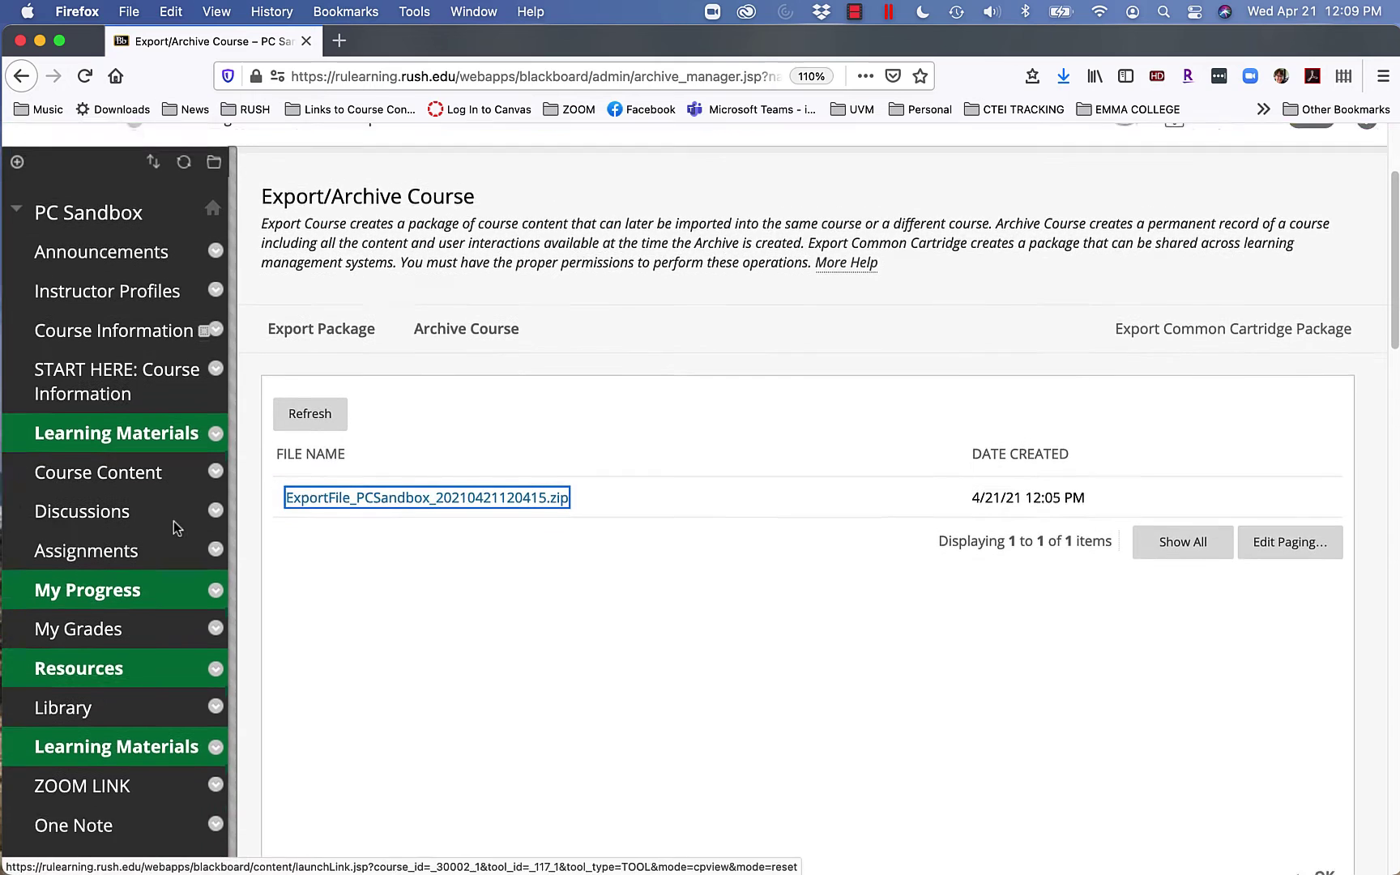
{"action": "scroll", "coordinate": [174, 529], "scroll_direction": "down", "scroll_amount": 8}
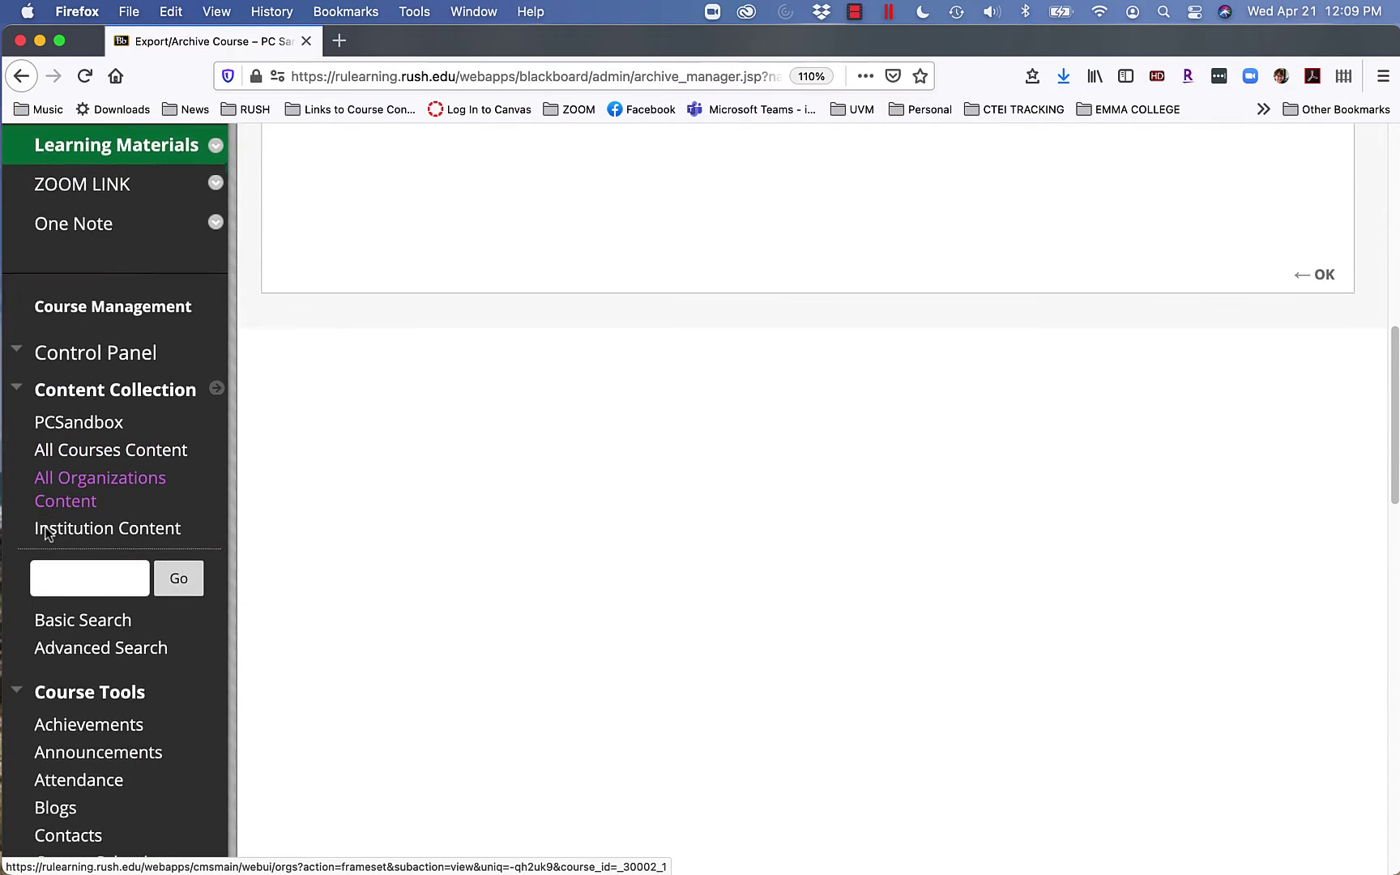
{"action": "scroll", "coordinate": [41, 531], "scroll_direction": "down", "scroll_amount": 2}
{"action": "left_click", "coordinate": [17, 514]}
{"action": "left_click", "coordinate": [18, 514]}
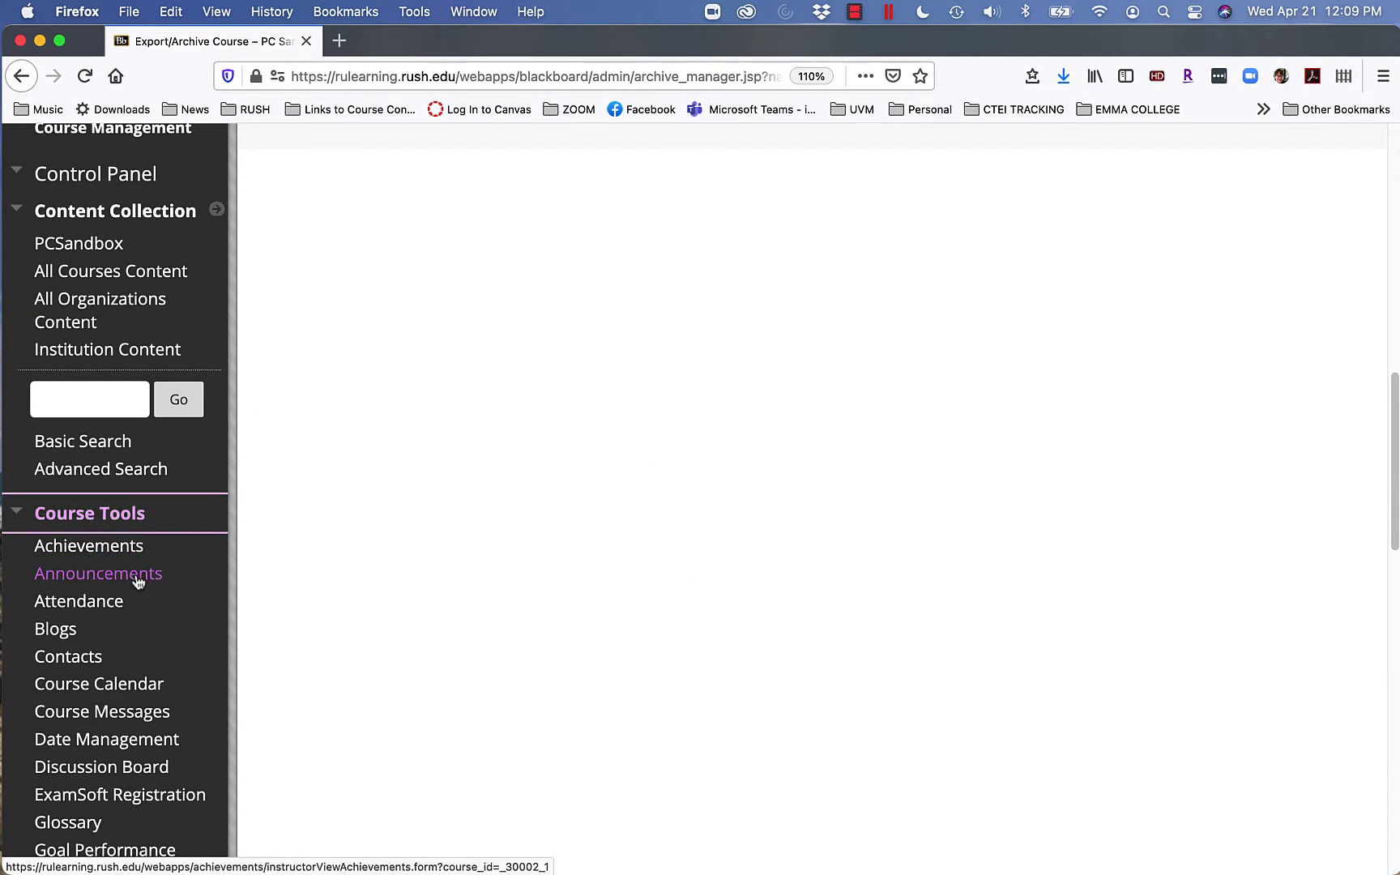
{"action": "scroll", "coordinate": [136, 579], "scroll_direction": "down", "scroll_amount": 8}
{"action": "left_click", "coordinate": [72, 582]}
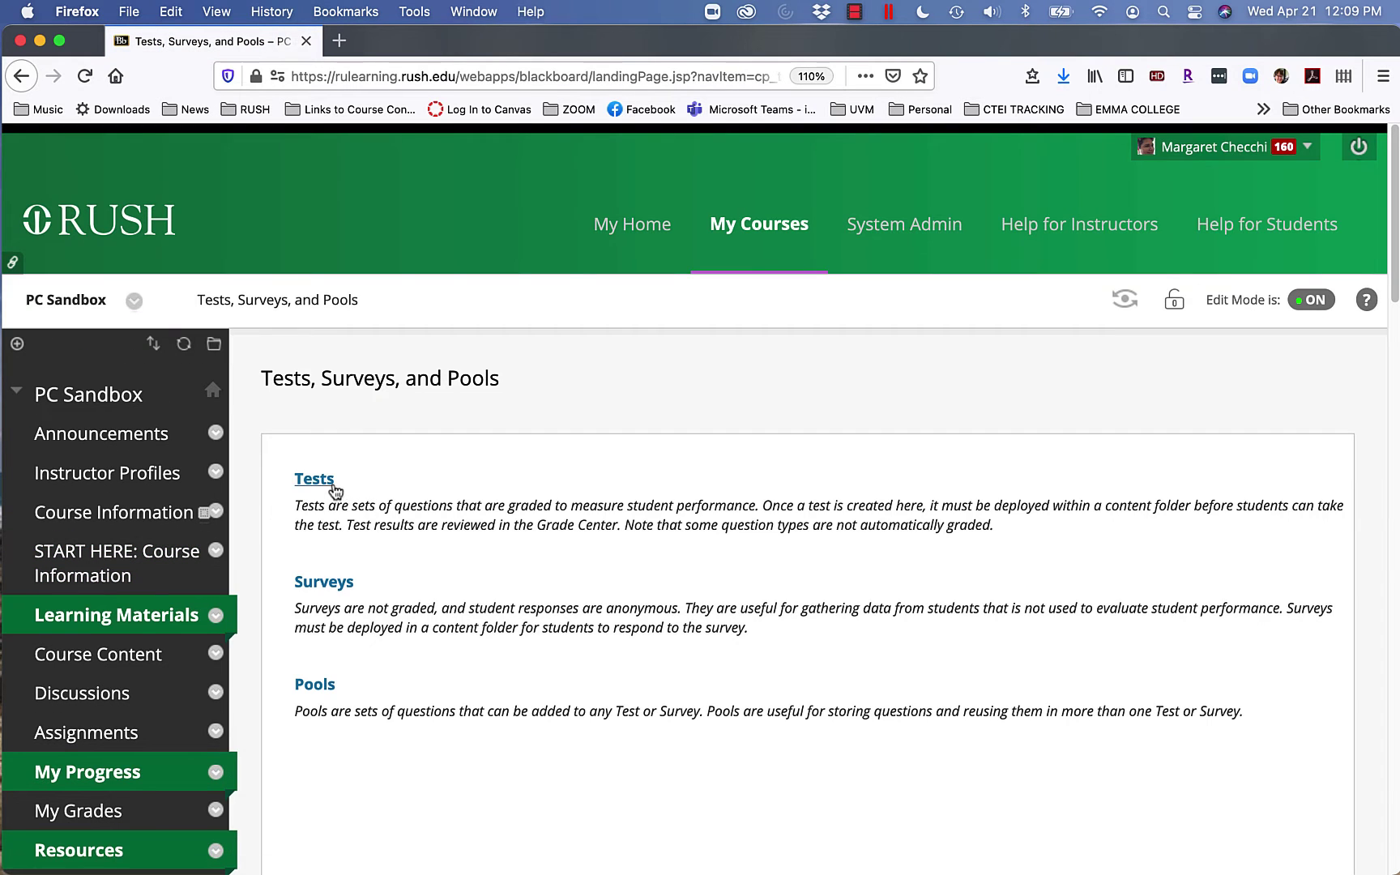
{"action": "left_click", "coordinate": [315, 480]}
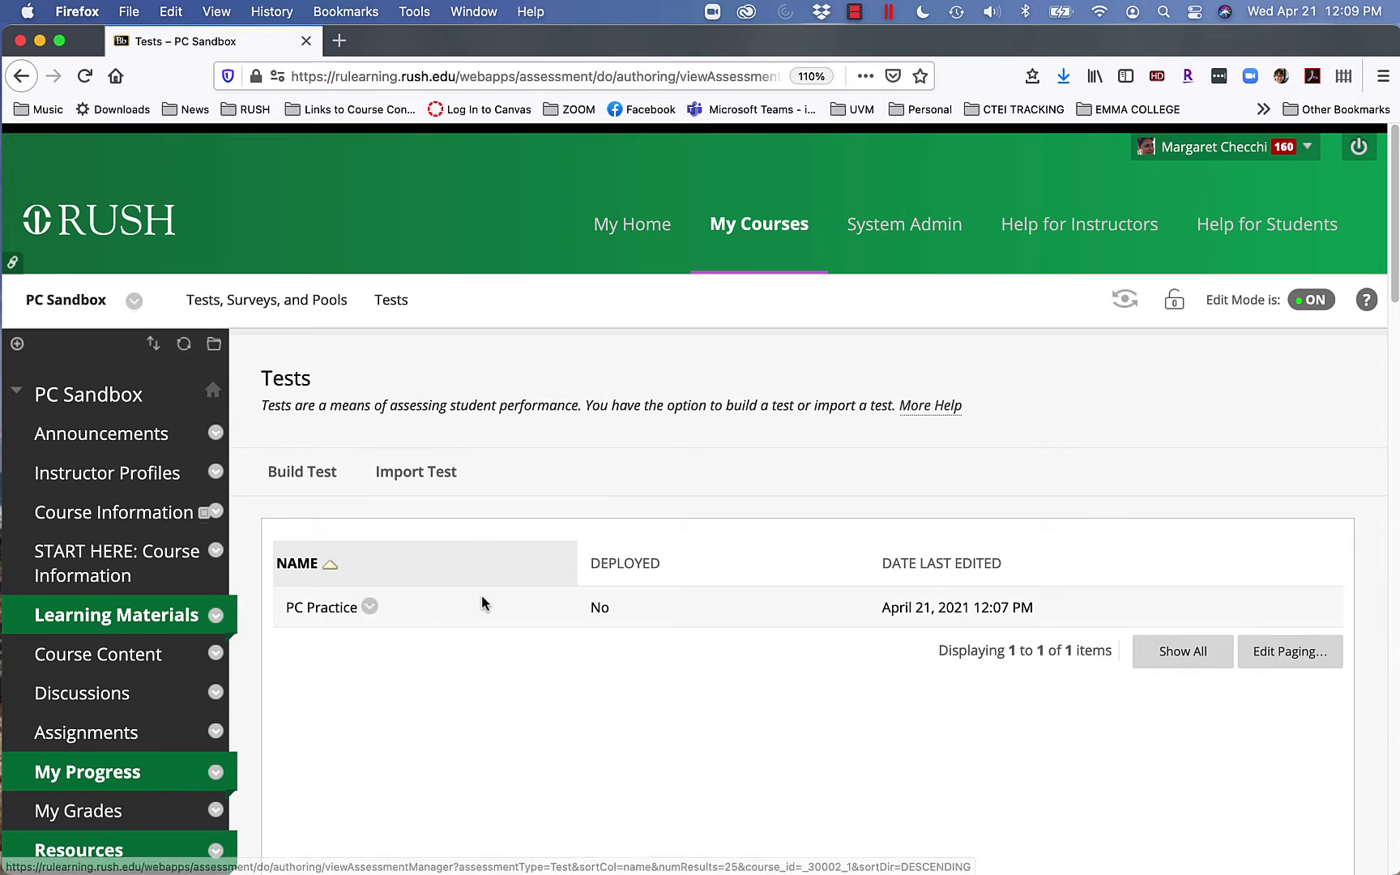
- Delete the PC Practice test from the course's test list
{"action": "left_click", "coordinate": [370, 608]}
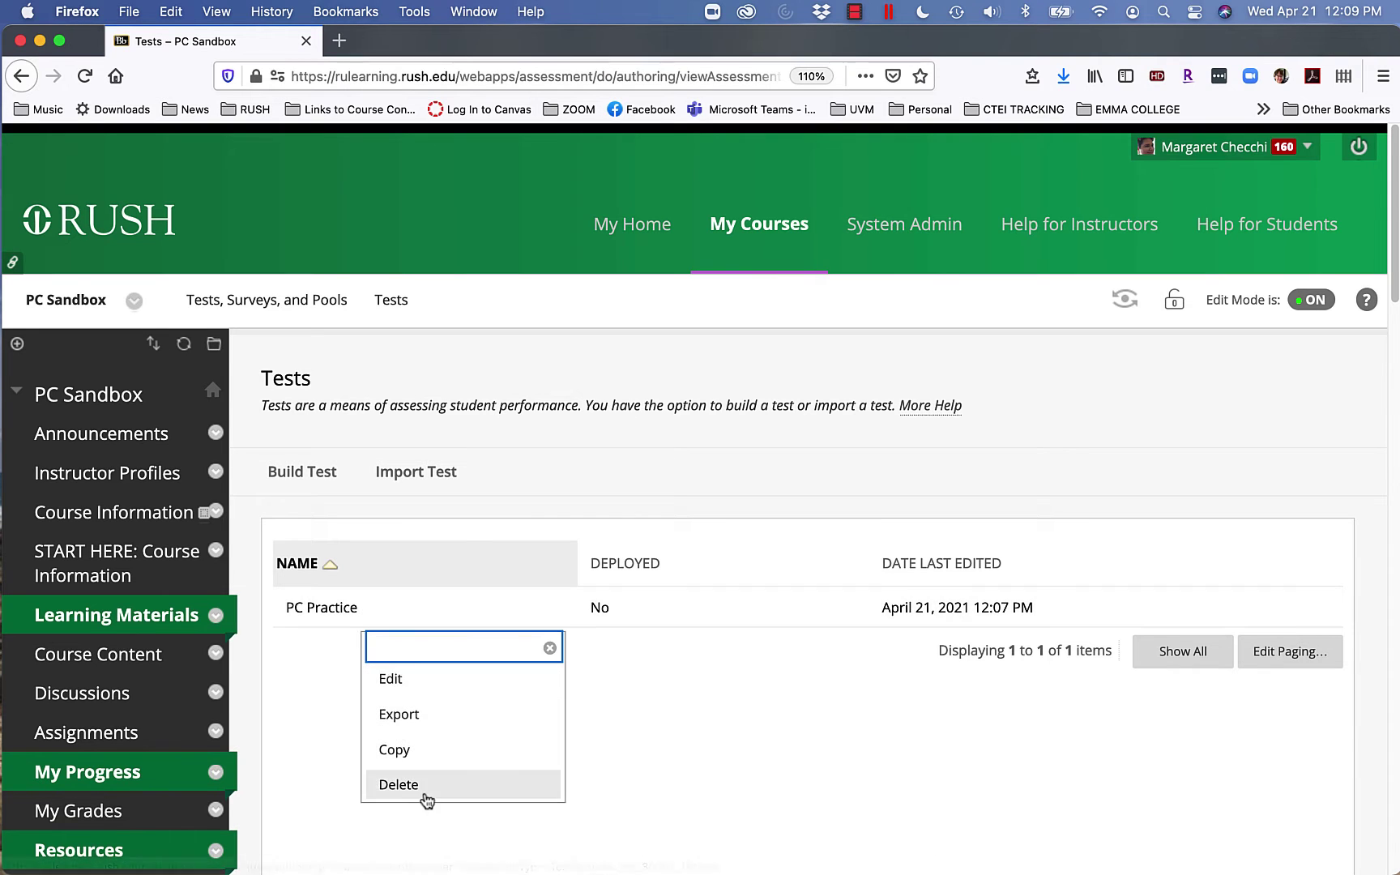
{"action": "left_click", "coordinate": [634, 796]}
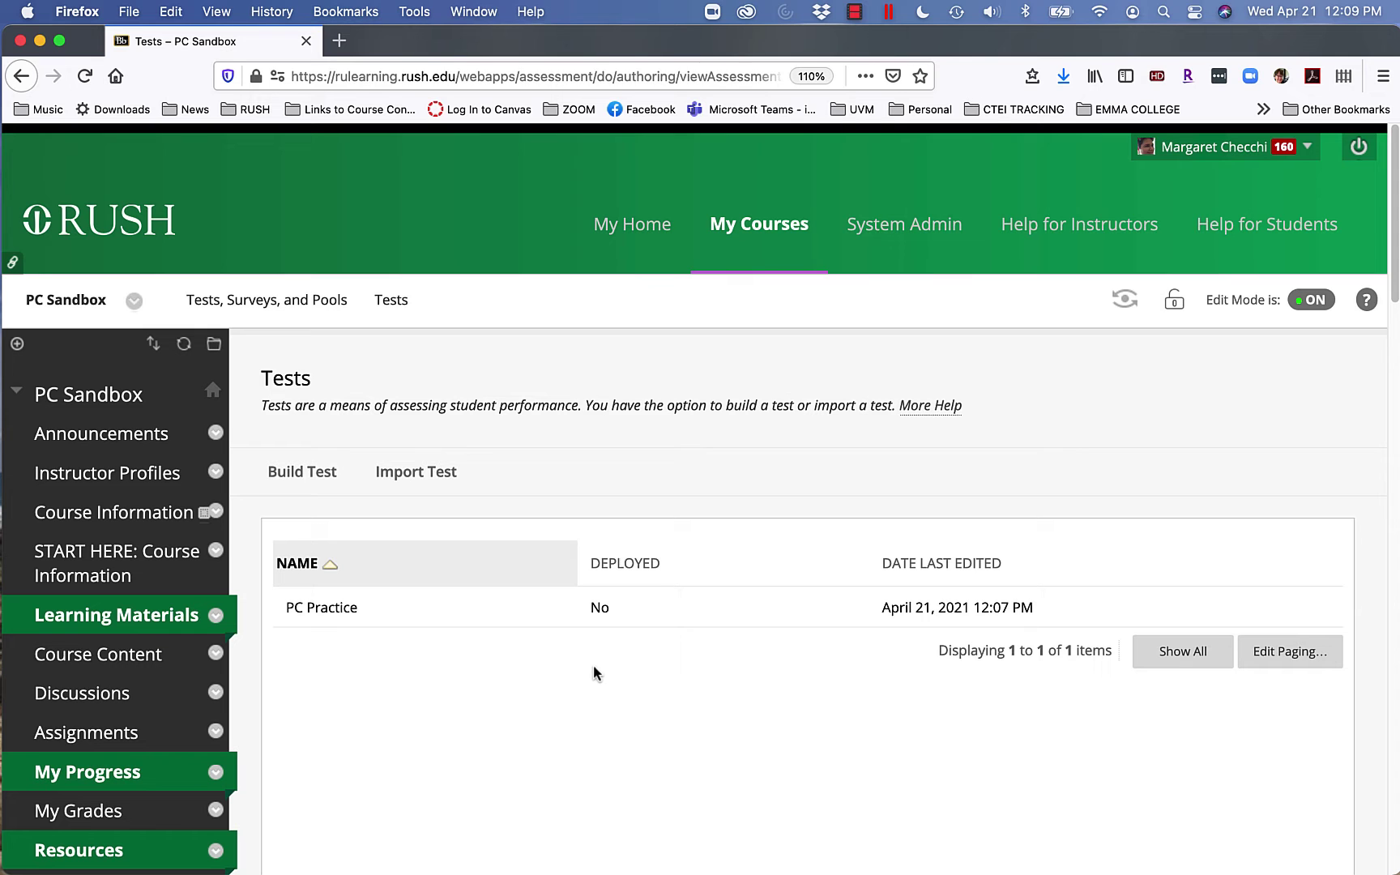
{"action": "scroll", "coordinate": [556, 673], "scroll_direction": "down", "scroll_amount": 5}
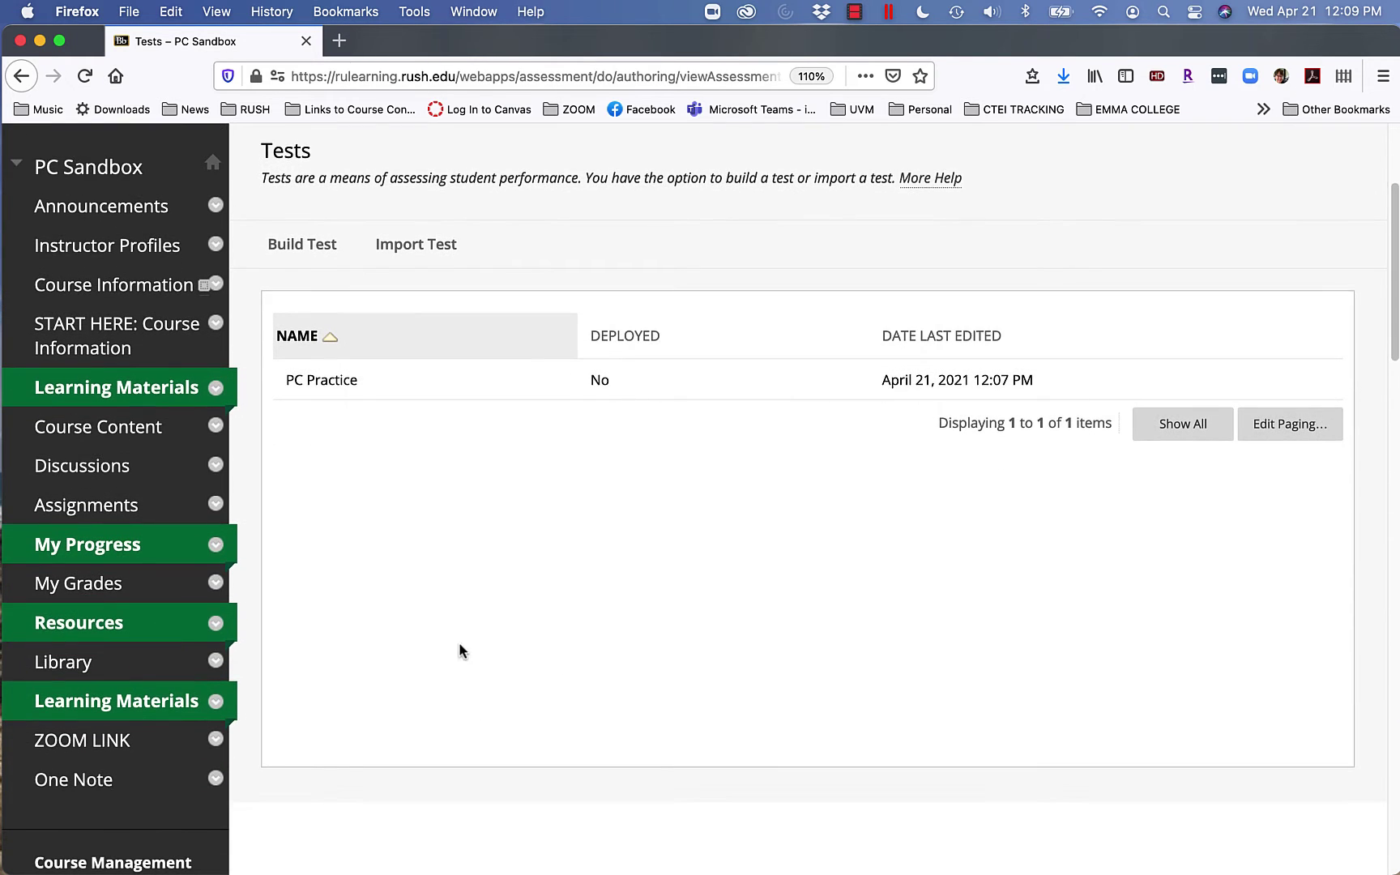
{"action": "mouse_move", "coordinate": [364, 374]}
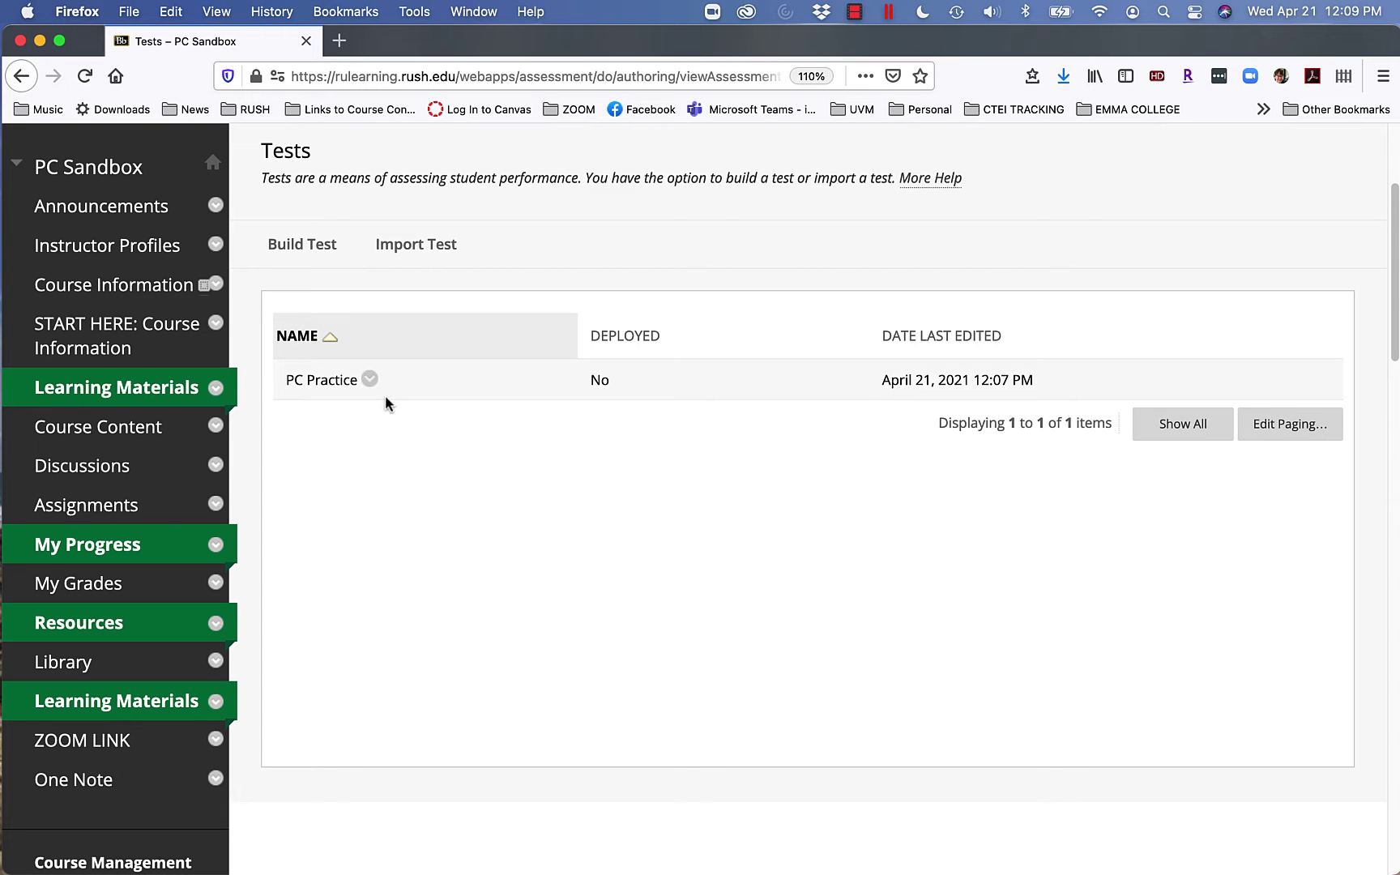
{"action": "left_click", "coordinate": [369, 381]}
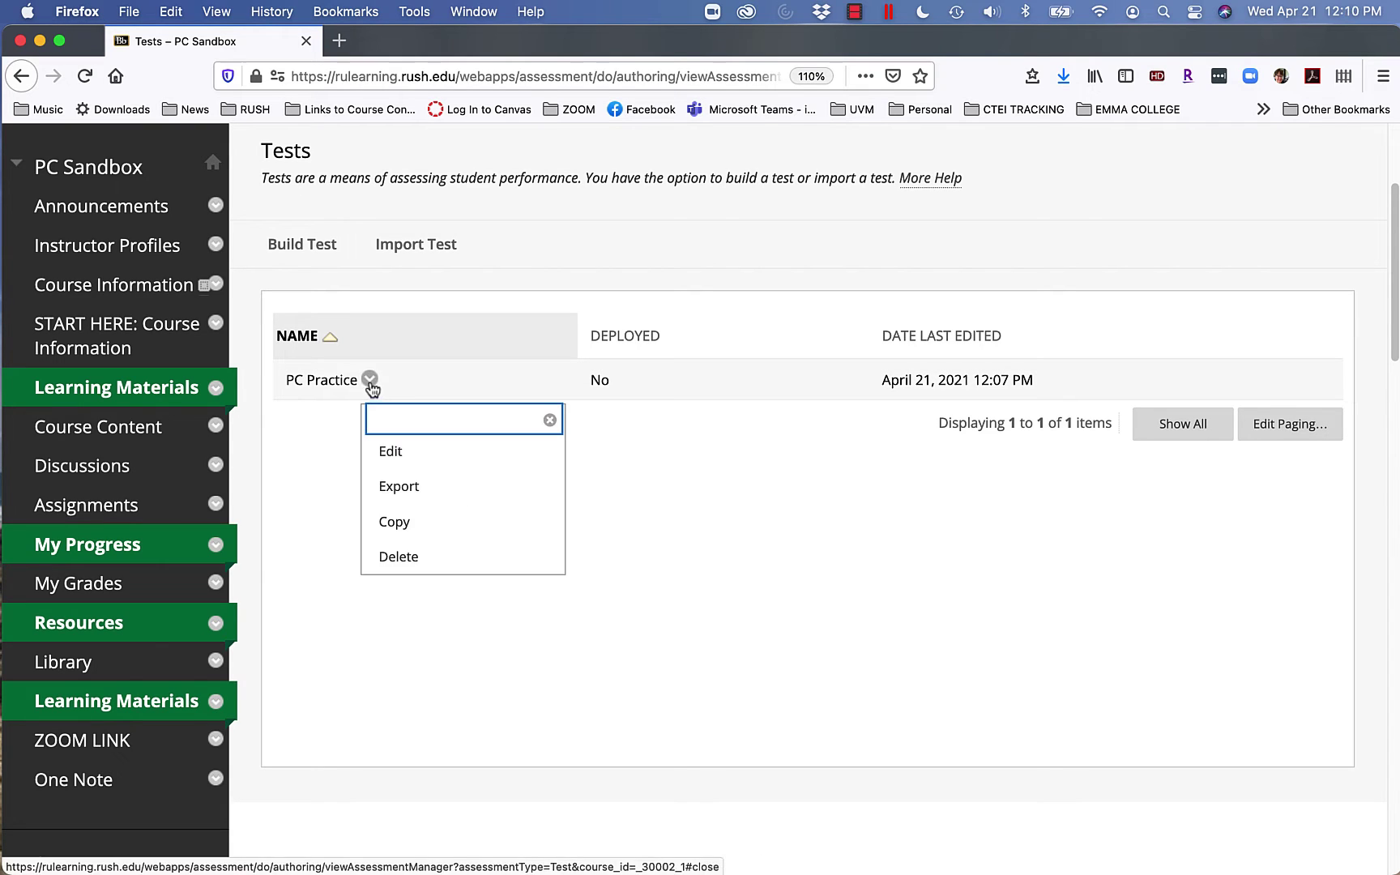
{"action": "left_click", "coordinate": [407, 557]}
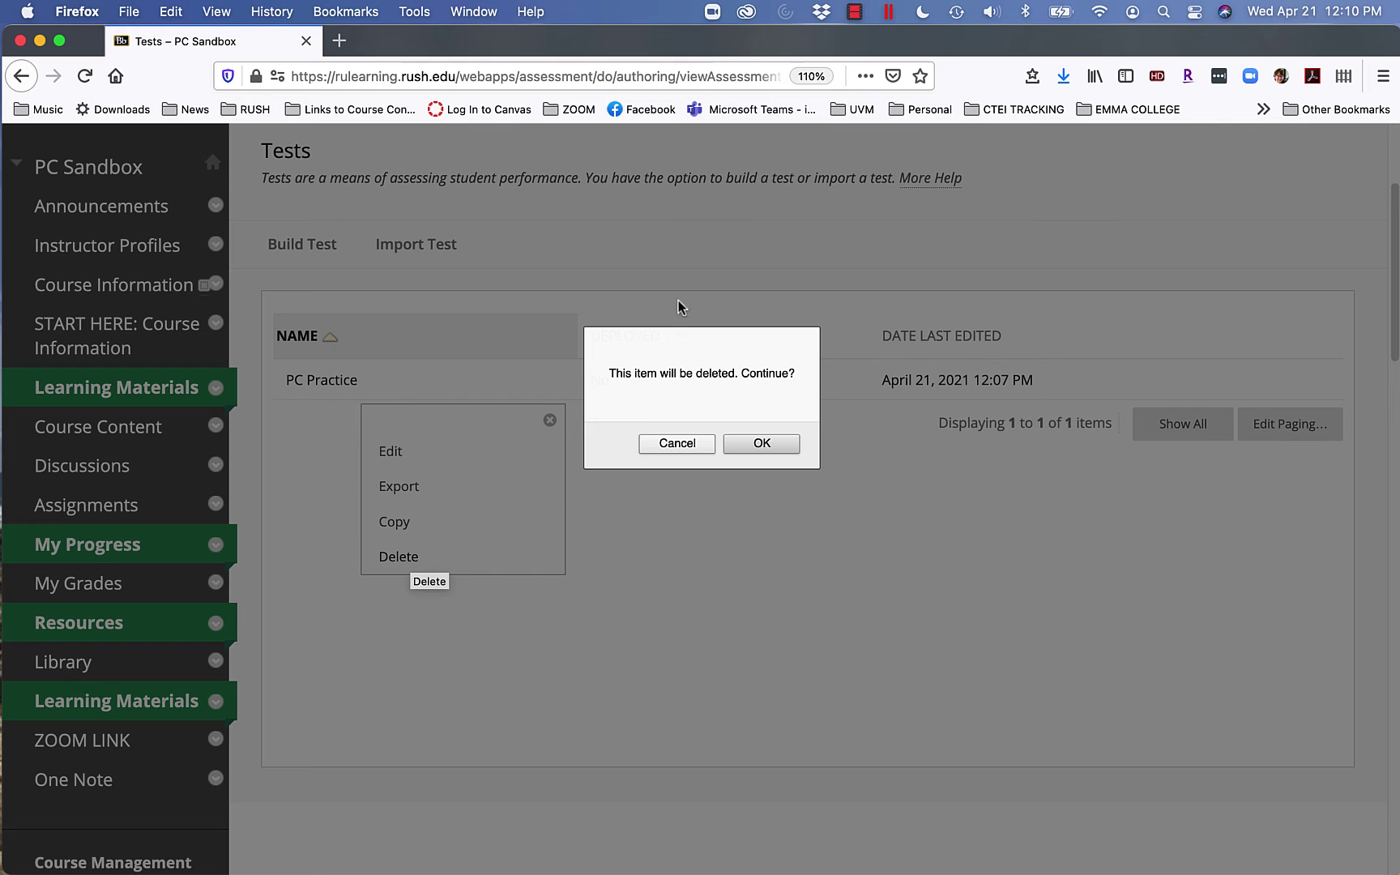
{"action": "left_click", "coordinate": [764, 438]}
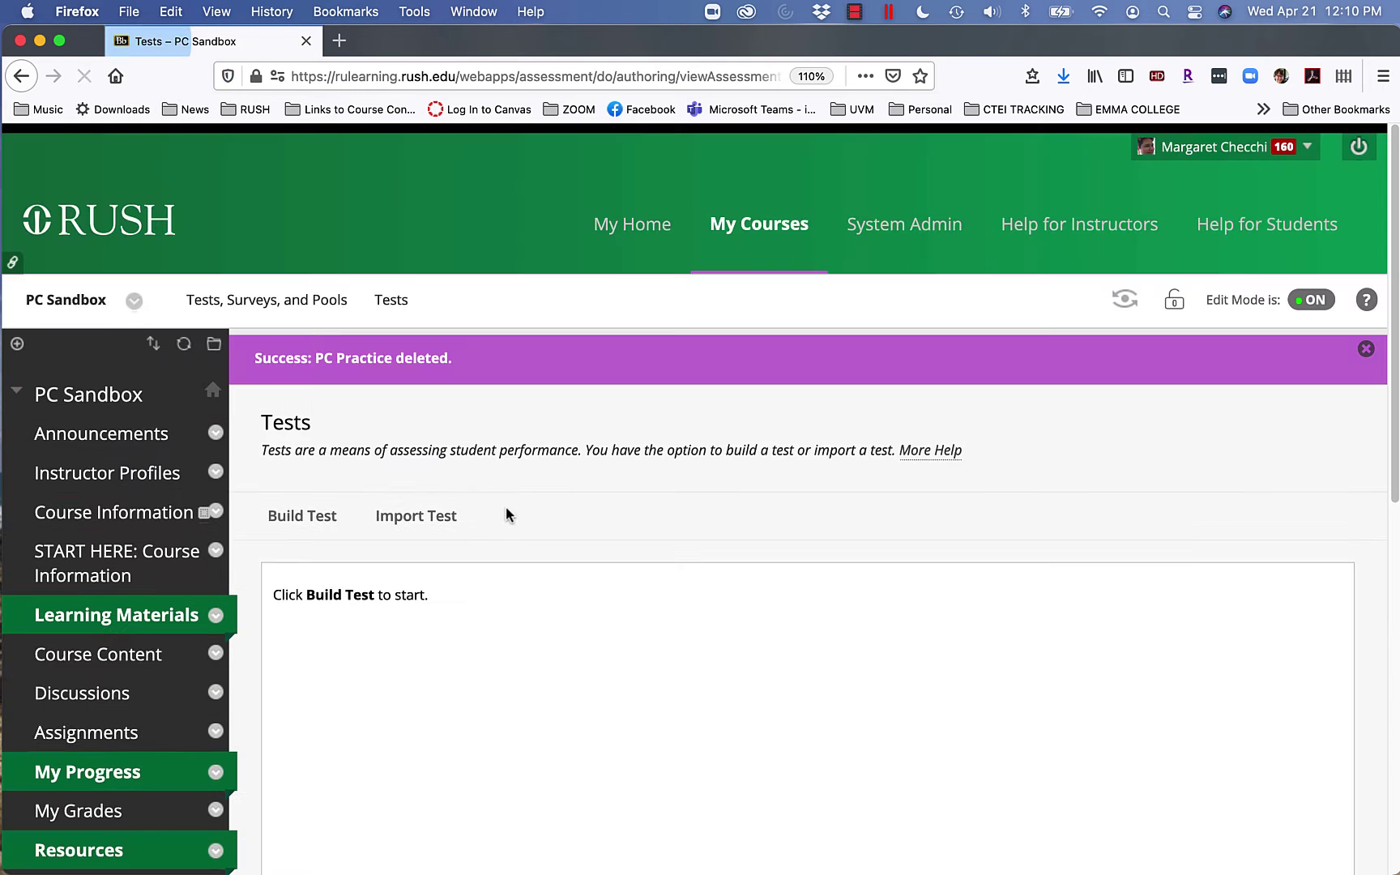
- Open the PCSandbox file listing in the course's Content Collection
{"action": "scroll", "coordinate": [494, 535], "scroll_direction": "down", "scroll_amount": 10}
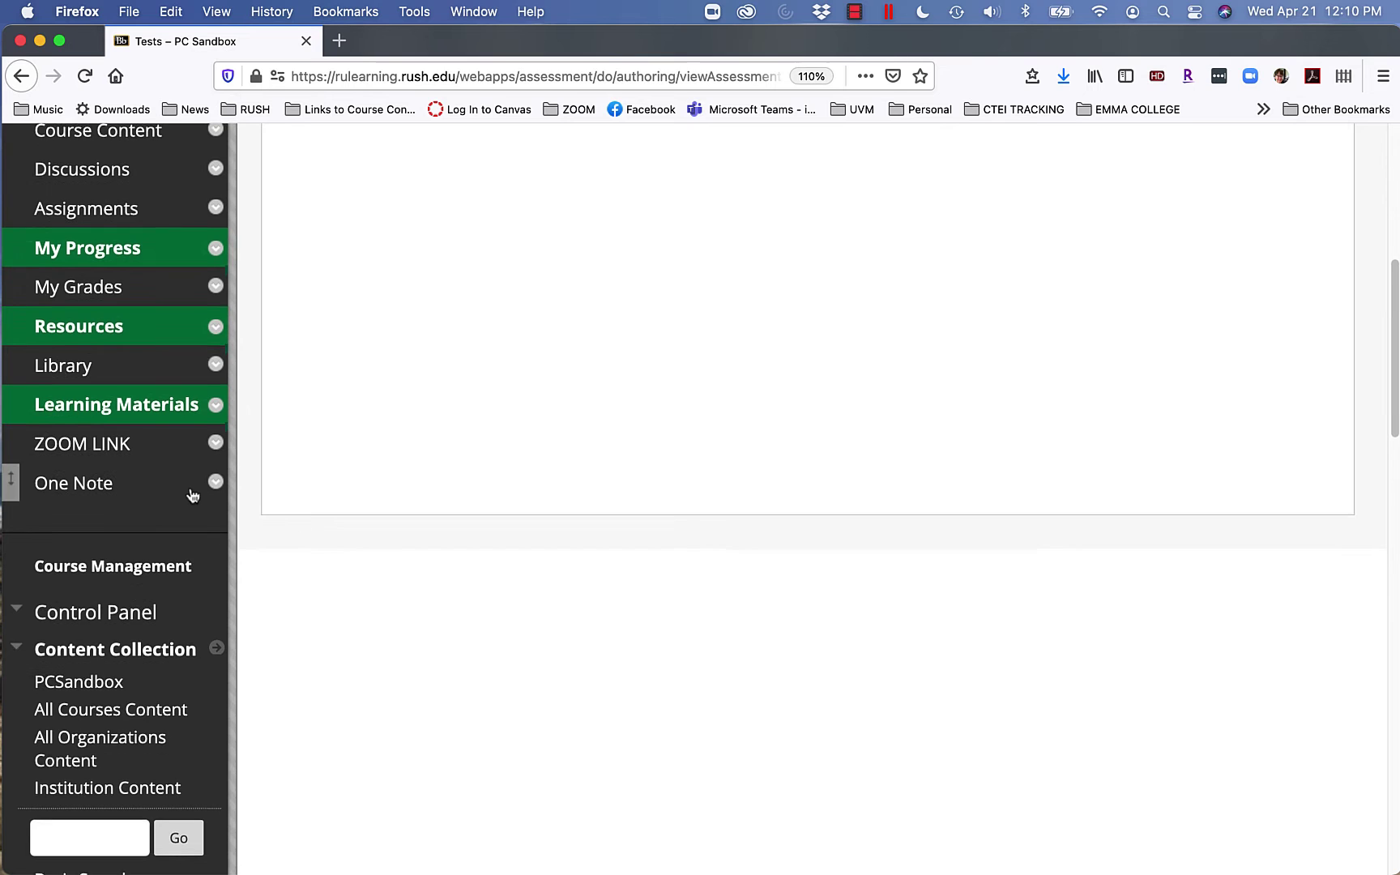
{"action": "scroll", "coordinate": [193, 490], "scroll_direction": "up", "scroll_amount": 4}
{"action": "scroll", "coordinate": [190, 487], "scroll_direction": "up", "scroll_amount": 2}
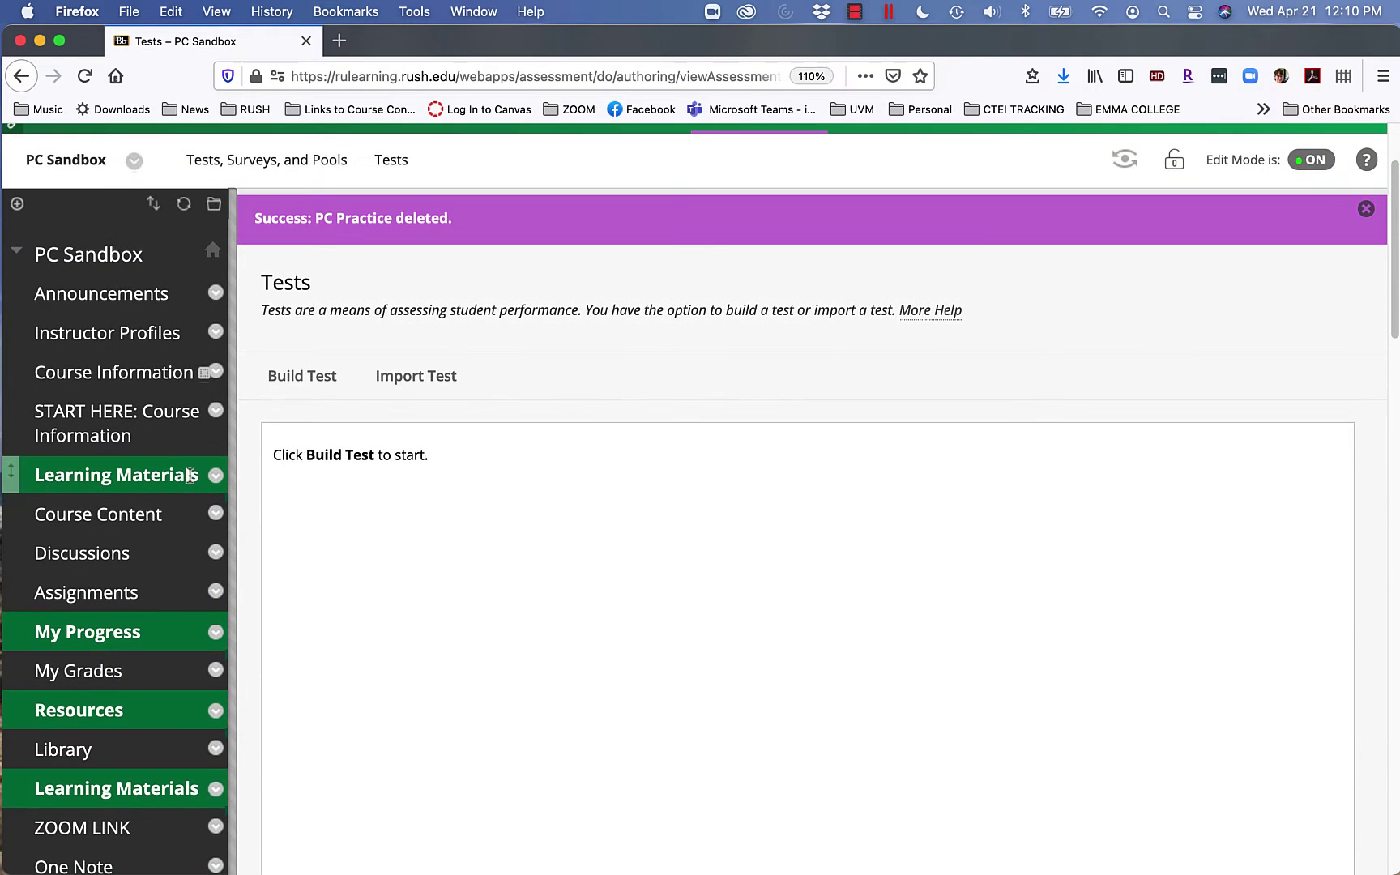
{"action": "scroll", "coordinate": [171, 675], "scroll_direction": "down", "scroll_amount": 5}
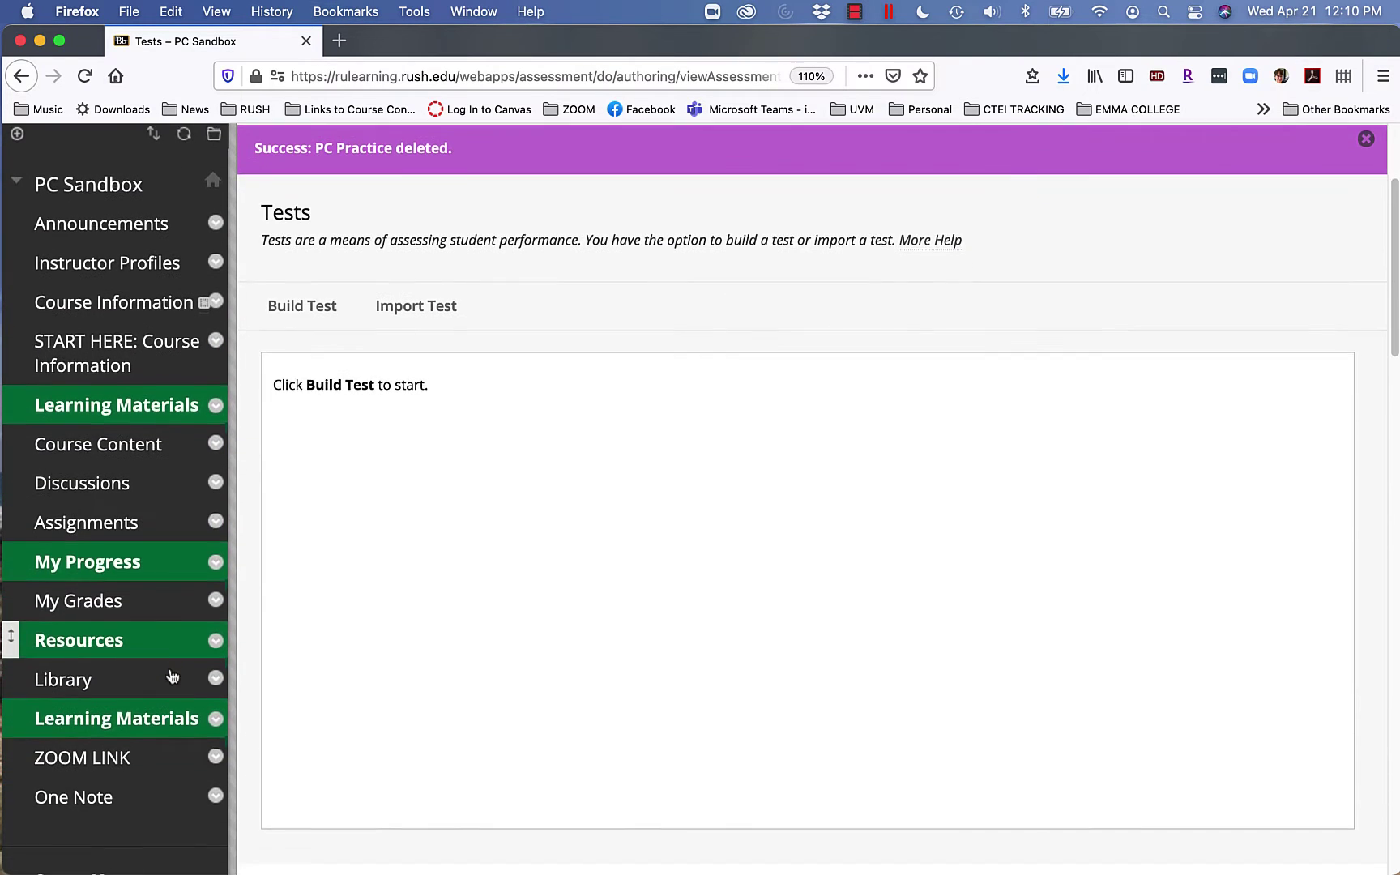
{"action": "scroll", "coordinate": [172, 675], "scroll_direction": "down", "scroll_amount": 4}
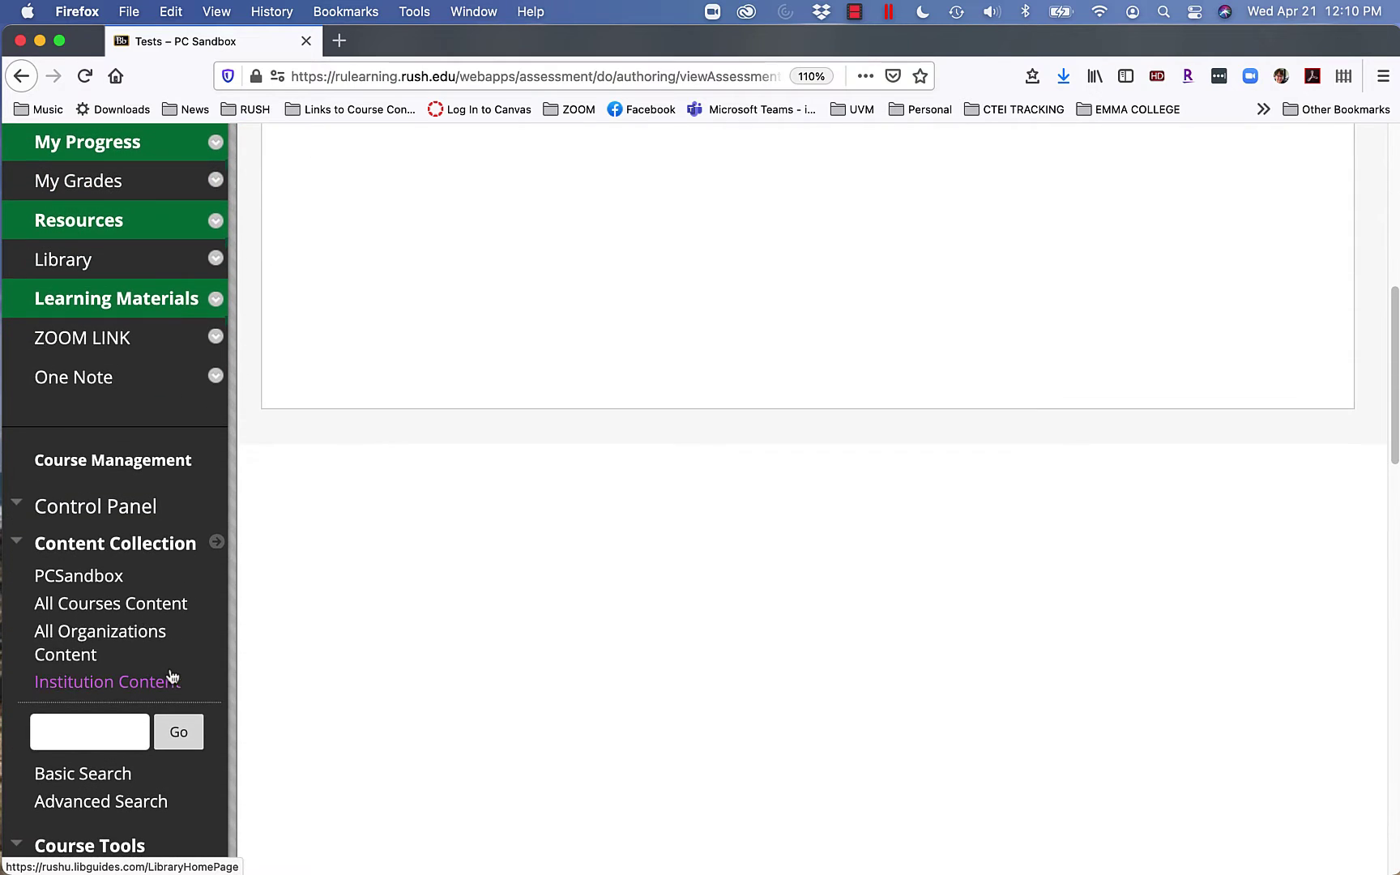
{"action": "left_click", "coordinate": [17, 543]}
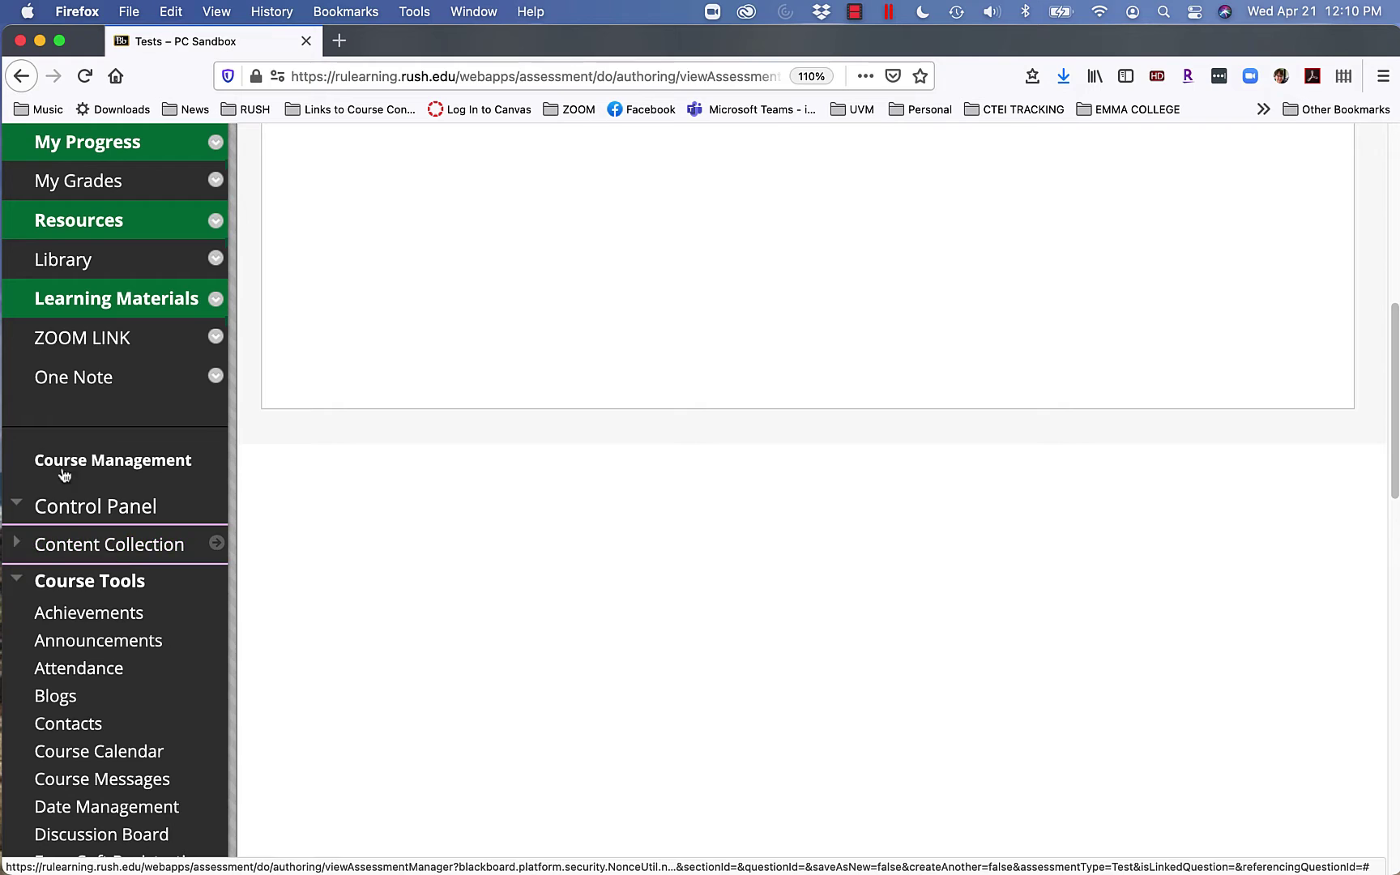
{"action": "left_click", "coordinate": [16, 547]}
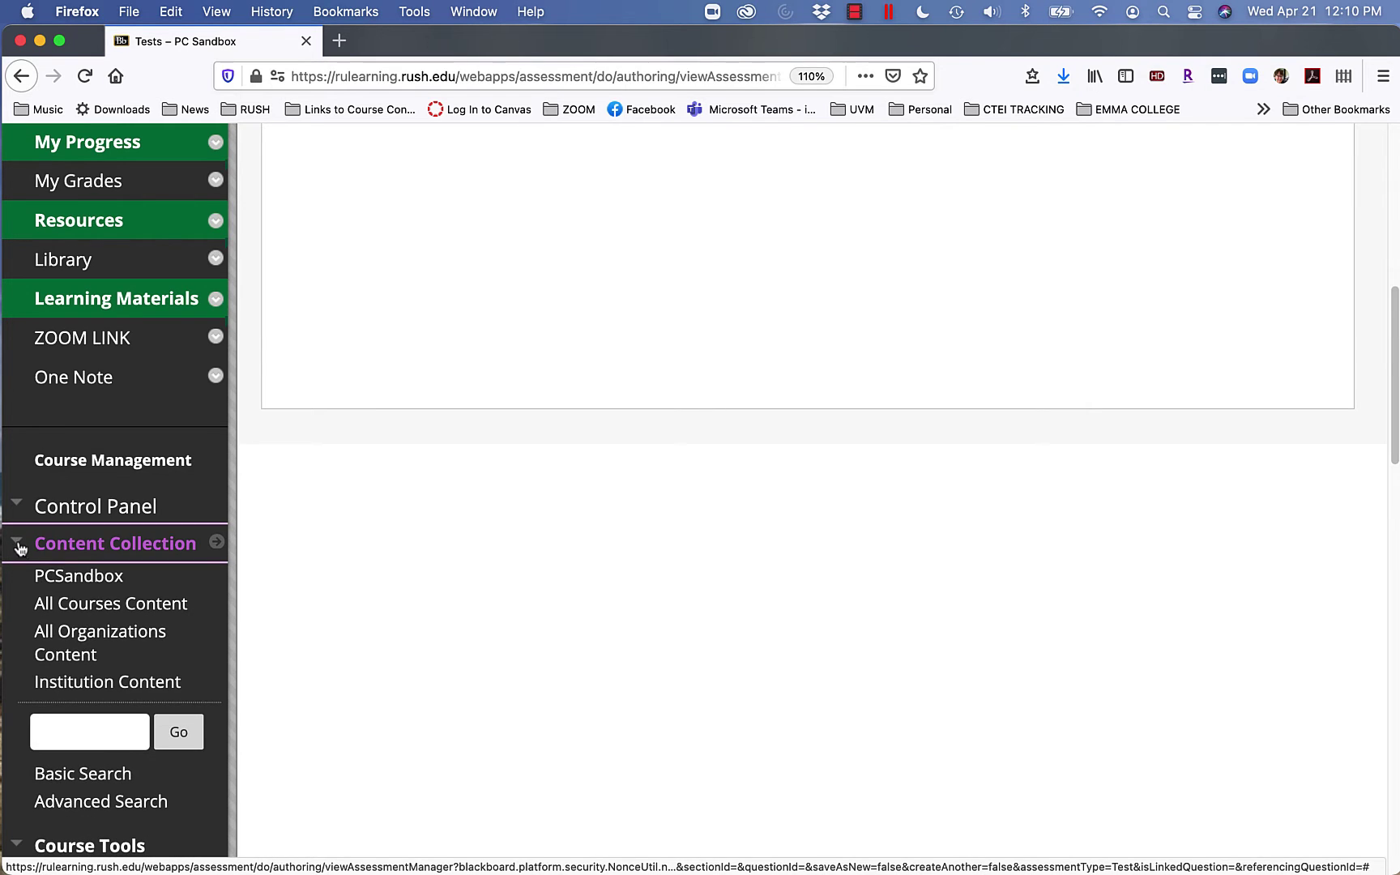
{"action": "left_click", "coordinate": [67, 580]}
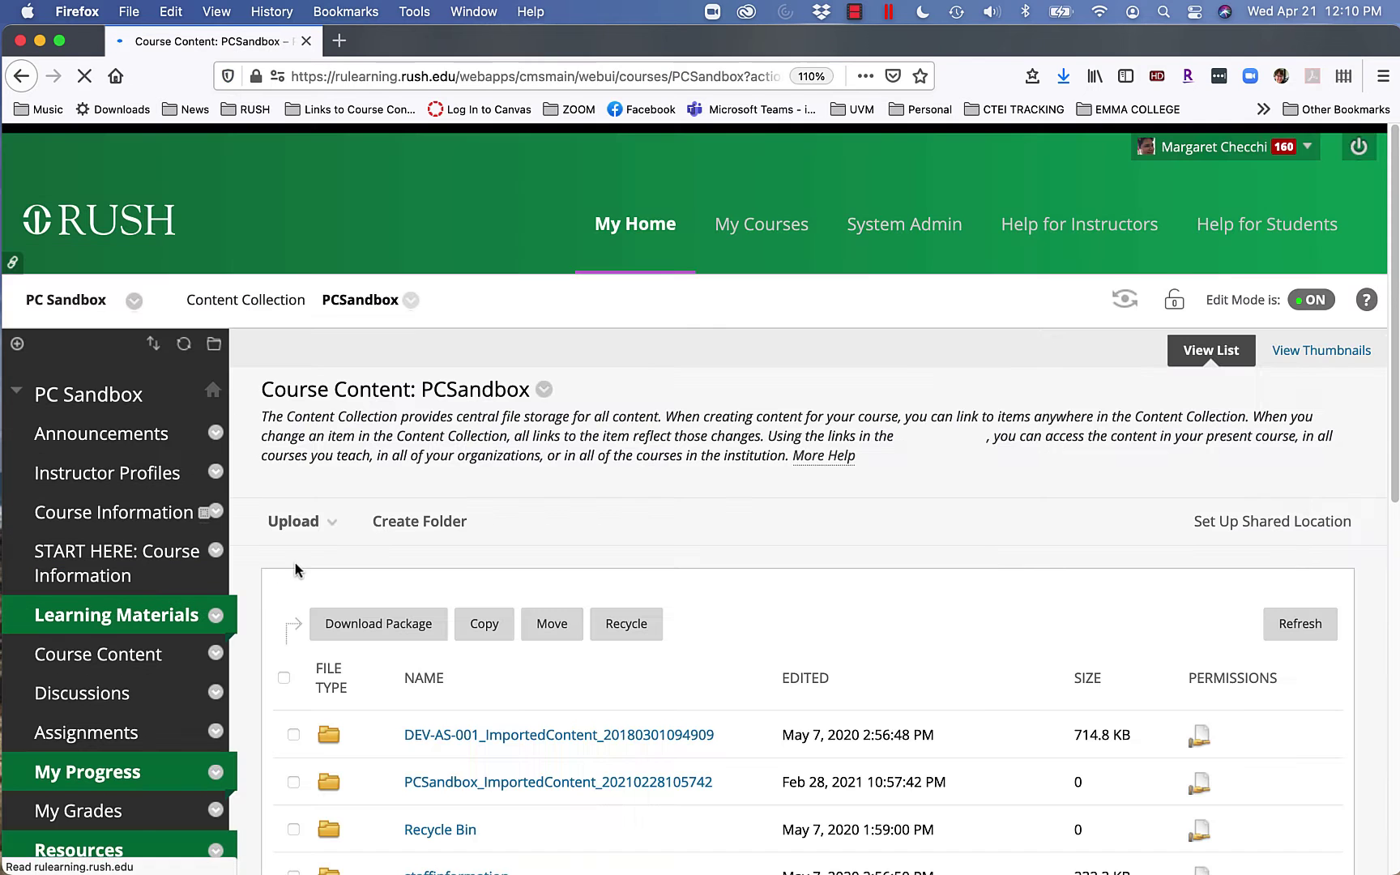
{"action": "scroll", "coordinate": [657, 565], "scroll_direction": "down", "scroll_amount": 1}
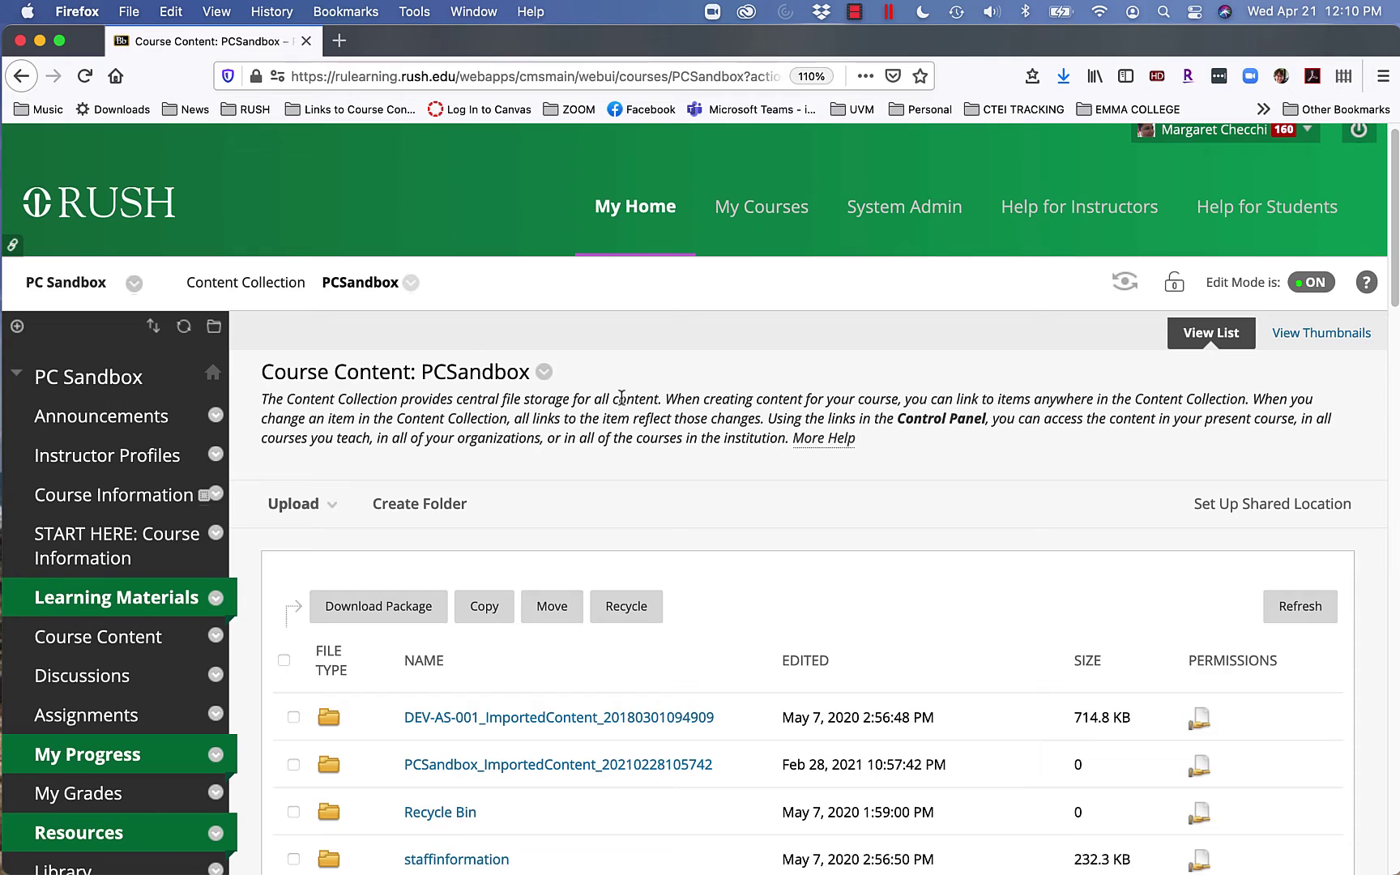
{"action": "scroll", "coordinate": [529, 640], "scroll_direction": "down", "scroll_amount": 5}
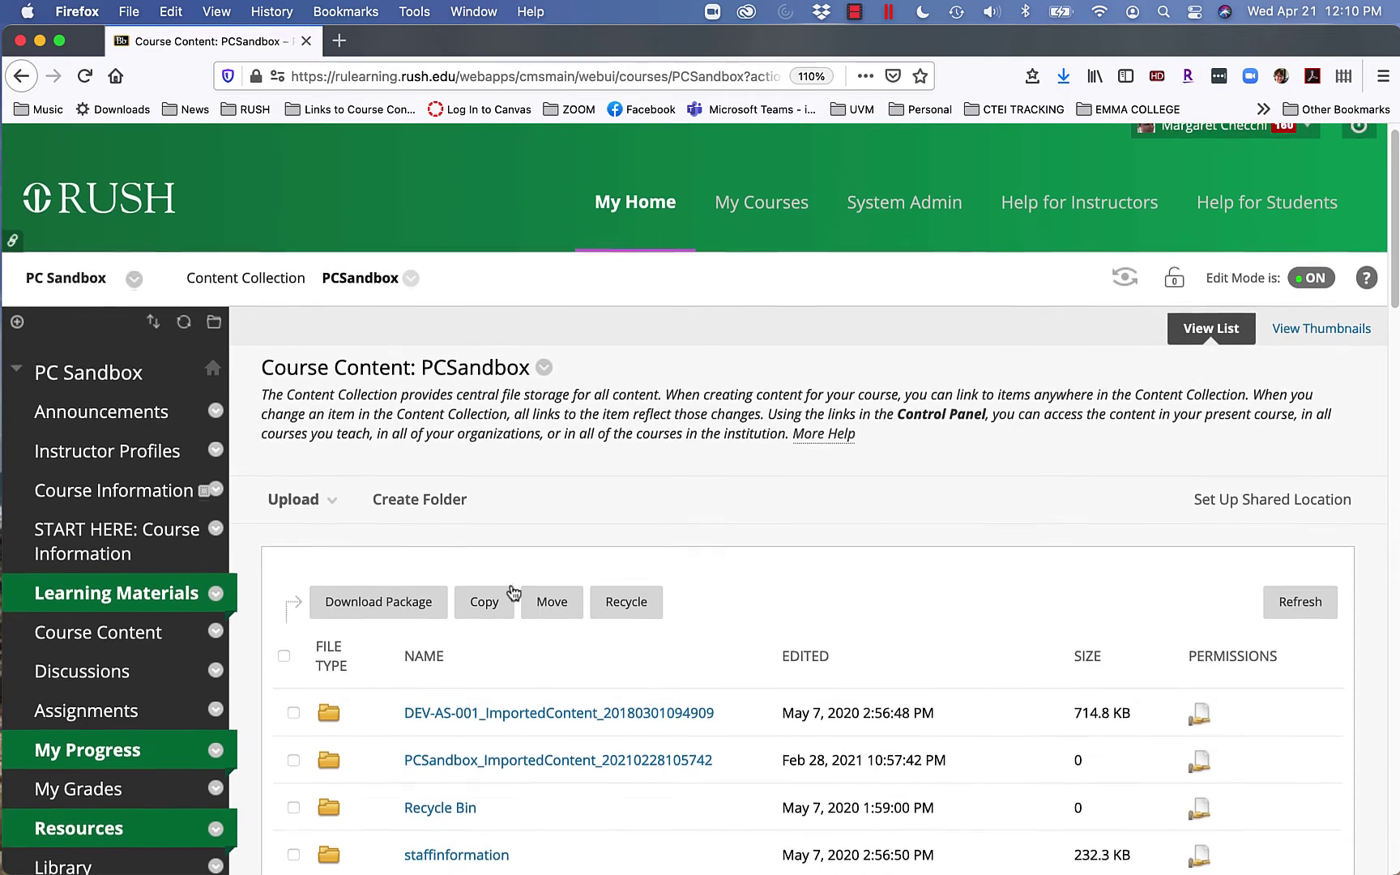
{"action": "scroll", "coordinate": [511, 582], "scroll_direction": "down", "scroll_amount": 3}
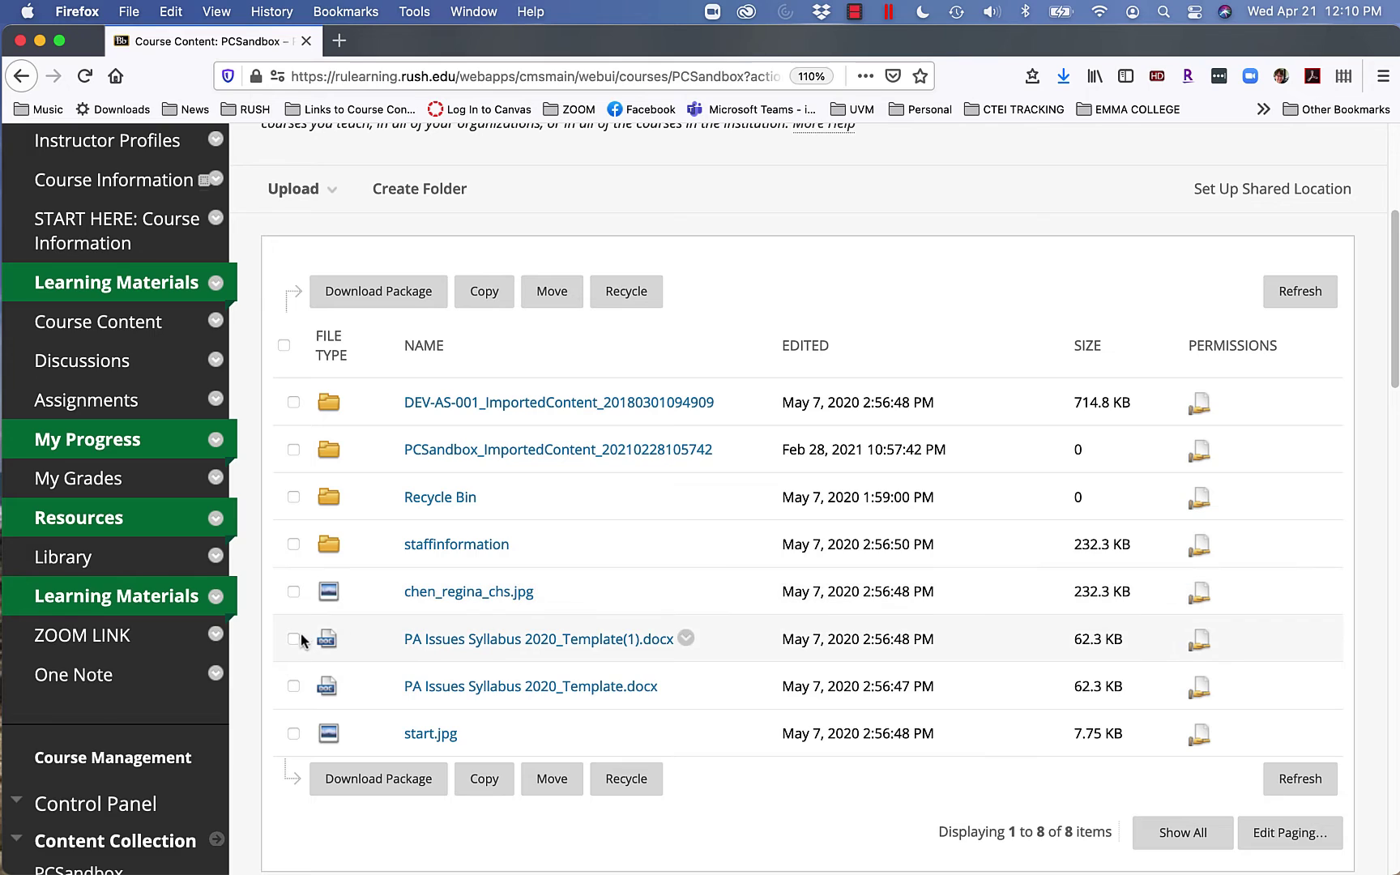
{"action": "left_click", "coordinate": [293, 592]}
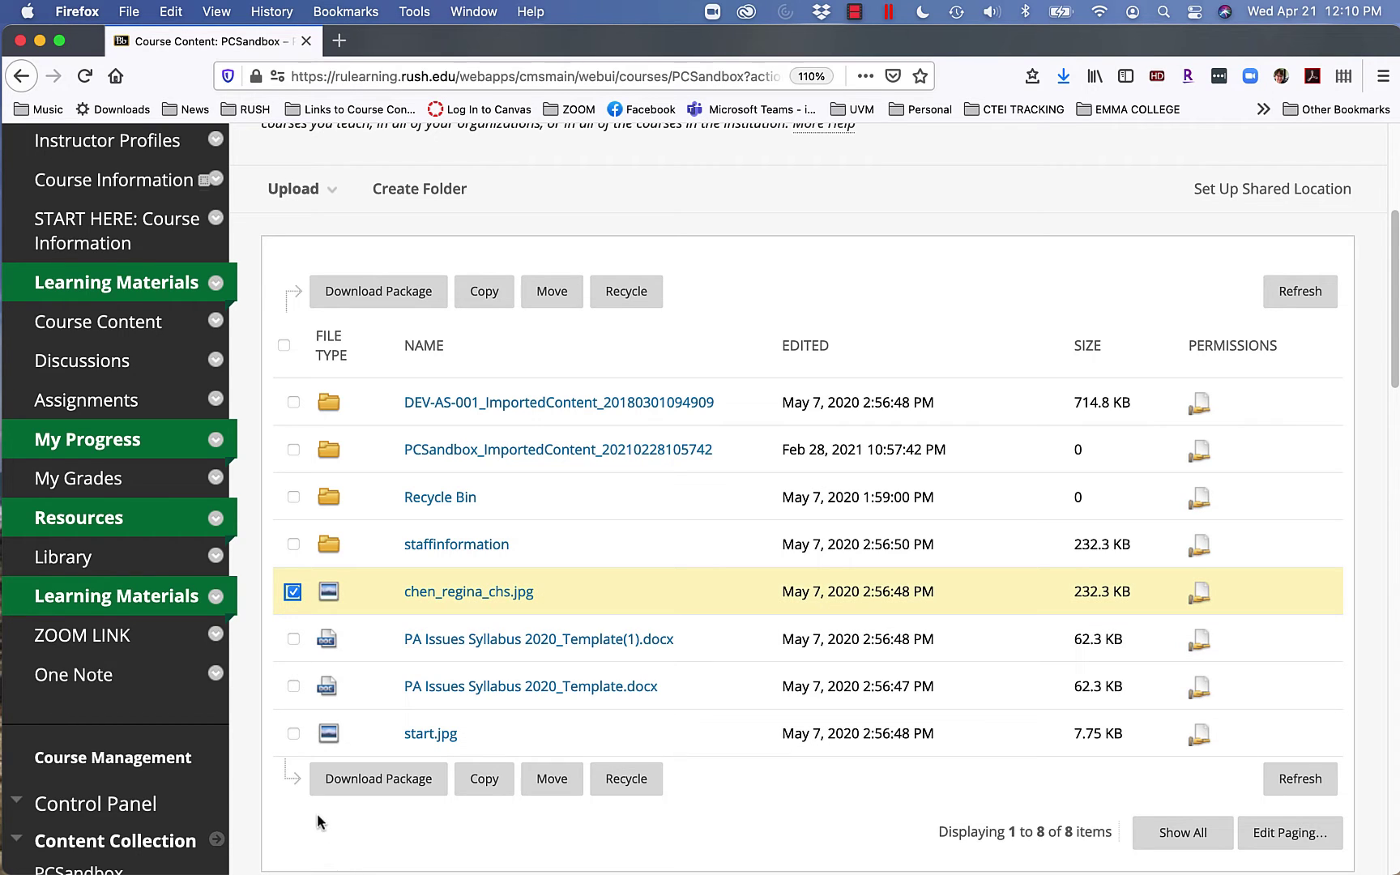
{"action": "left_click", "coordinate": [293, 639]}
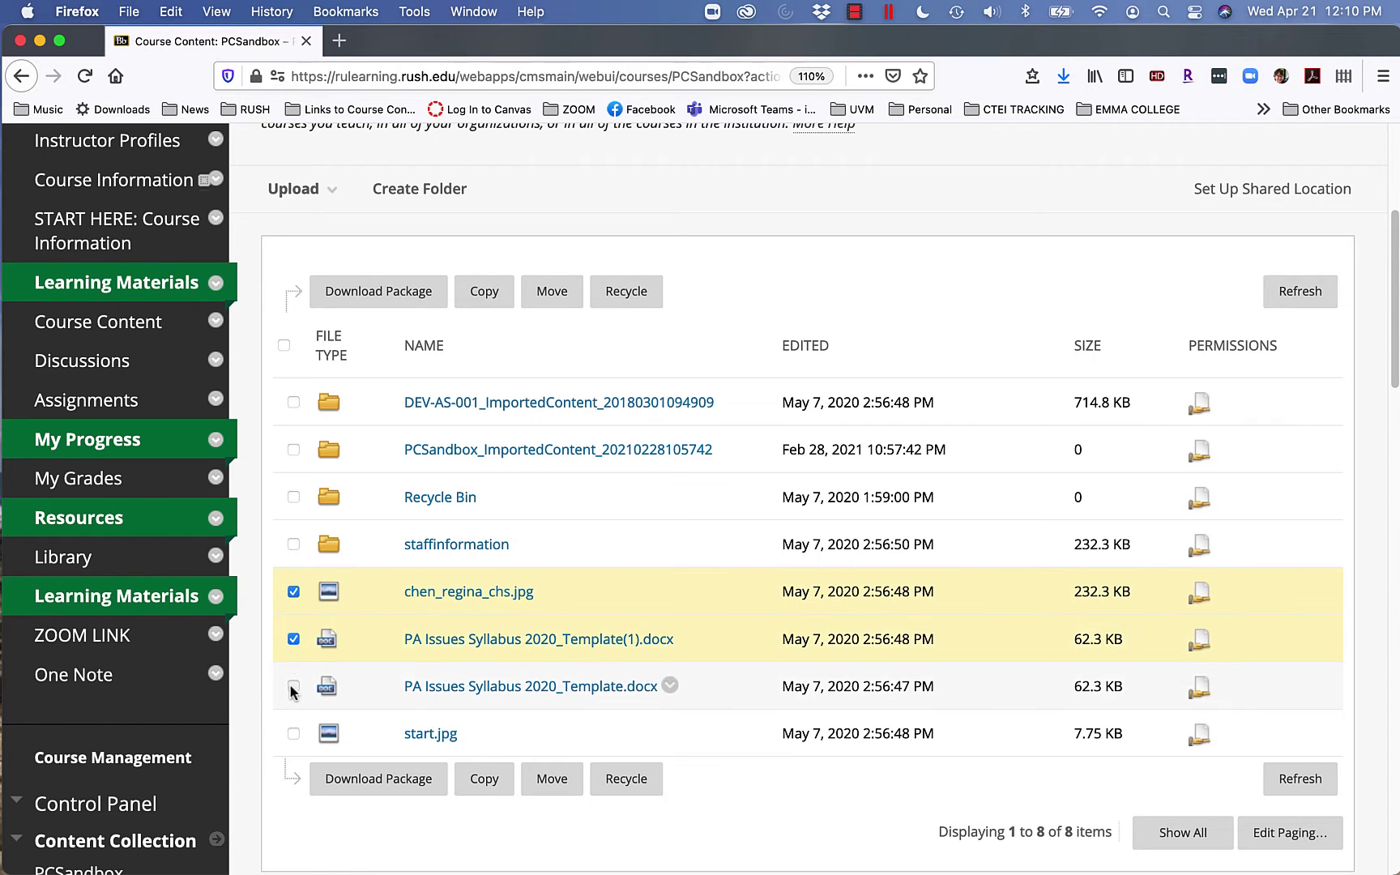
{"action": "left_click", "coordinate": [293, 689]}
{"action": "left_click", "coordinate": [291, 496]}
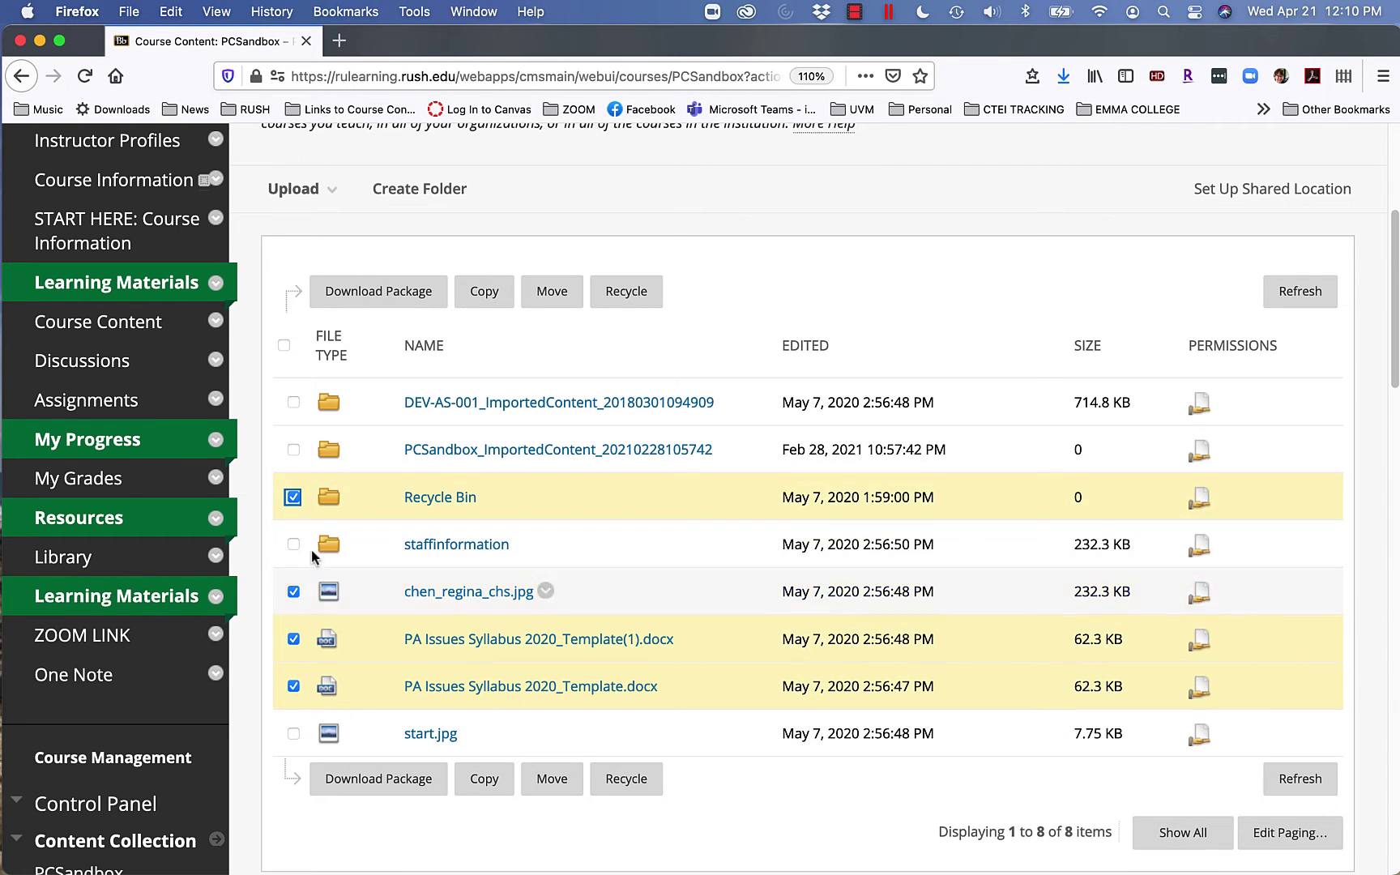
{"action": "left_click", "coordinate": [285, 347]}
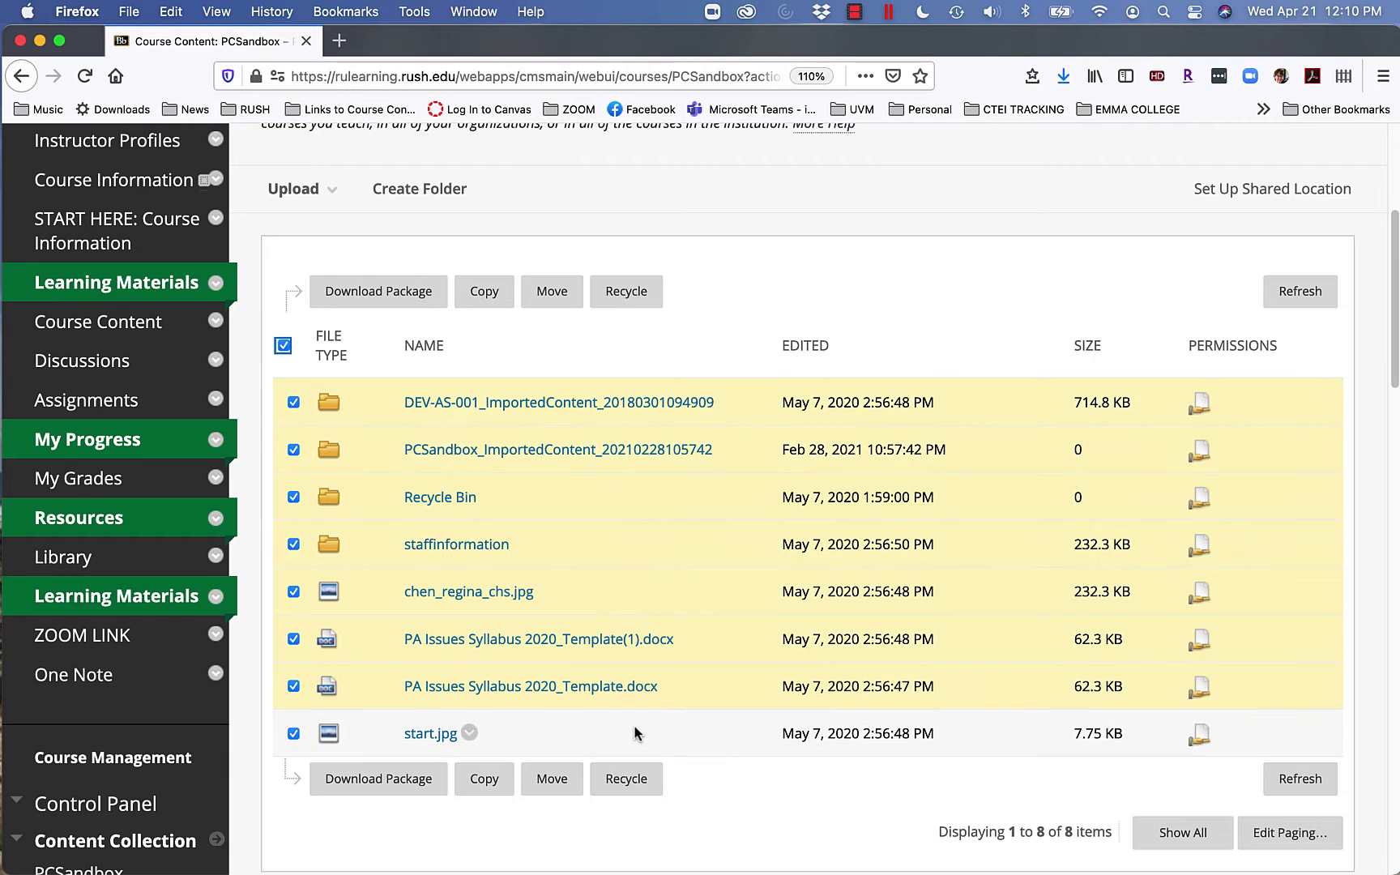
{"action": "left_click", "coordinate": [284, 345]}
- Move the two loose JPG images and both PA Issues Syllabus 2020 template documents to the Recycle Bin, including their linked items
{"action": "left_click", "coordinate": [293, 591]}
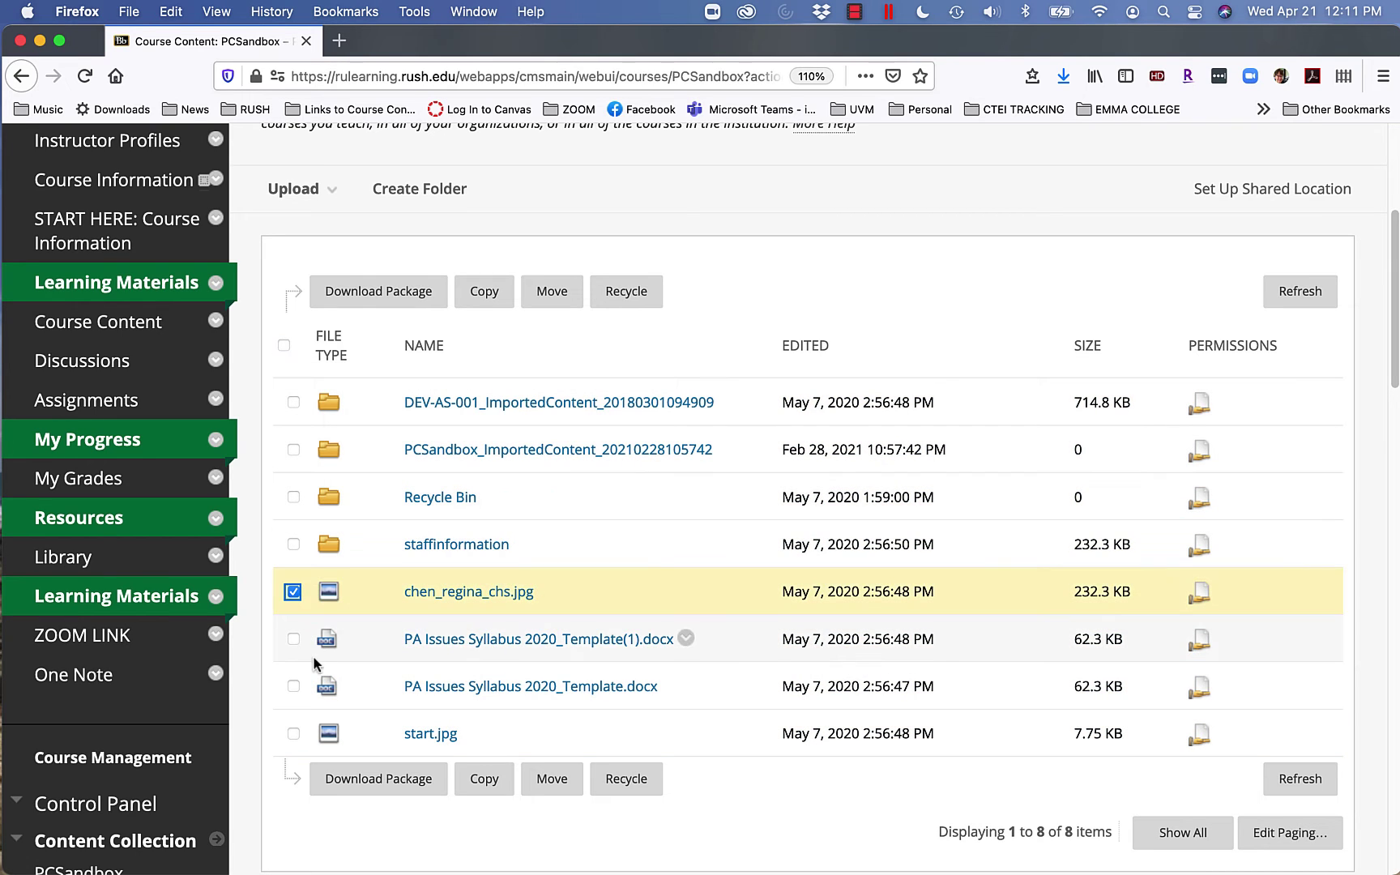
{"action": "left_click", "coordinate": [291, 639]}
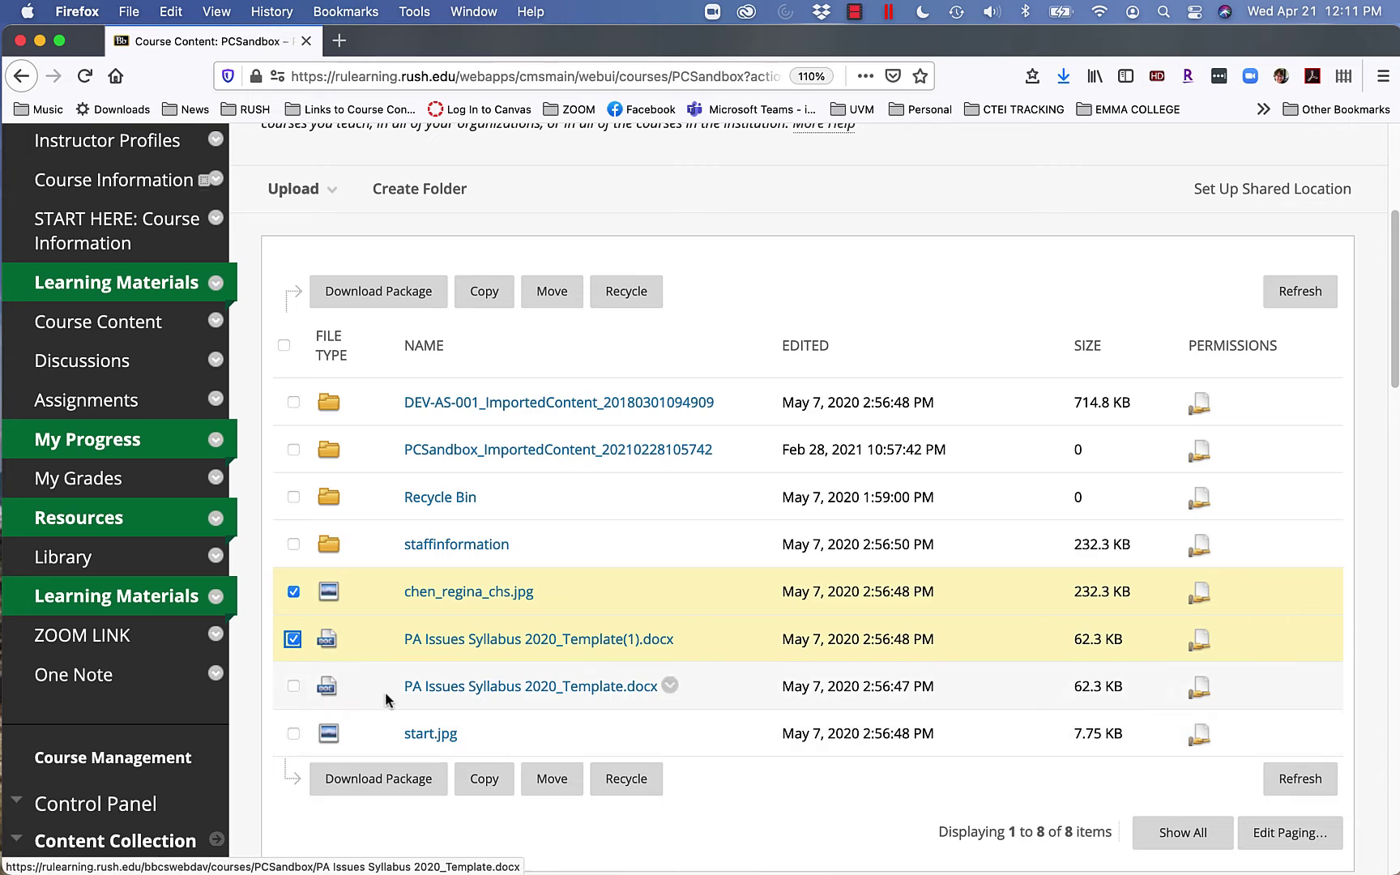
{"action": "left_click", "coordinate": [293, 687]}
{"action": "left_click", "coordinate": [294, 734]}
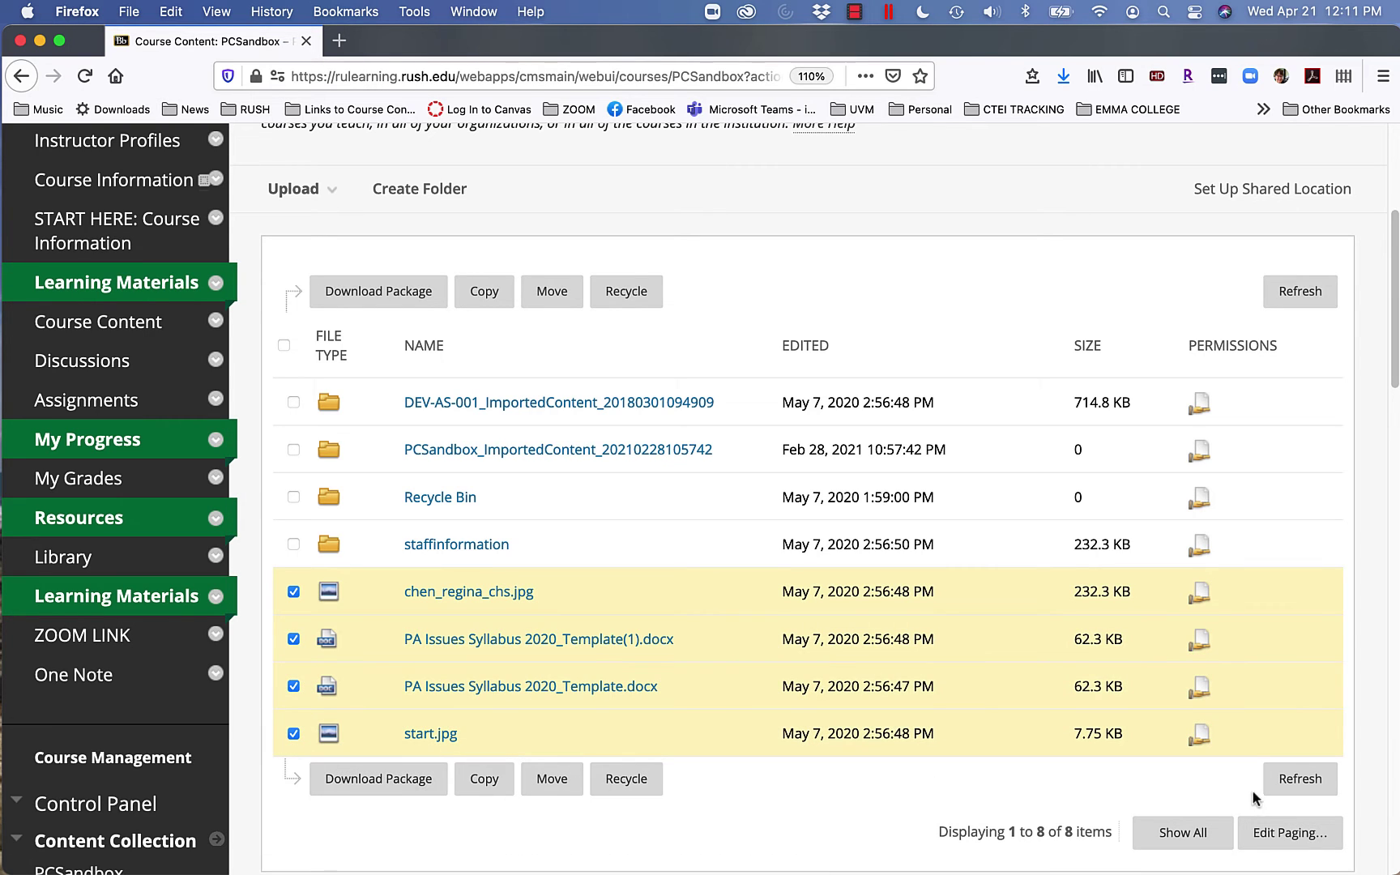
{"action": "left_click", "coordinate": [628, 785]}
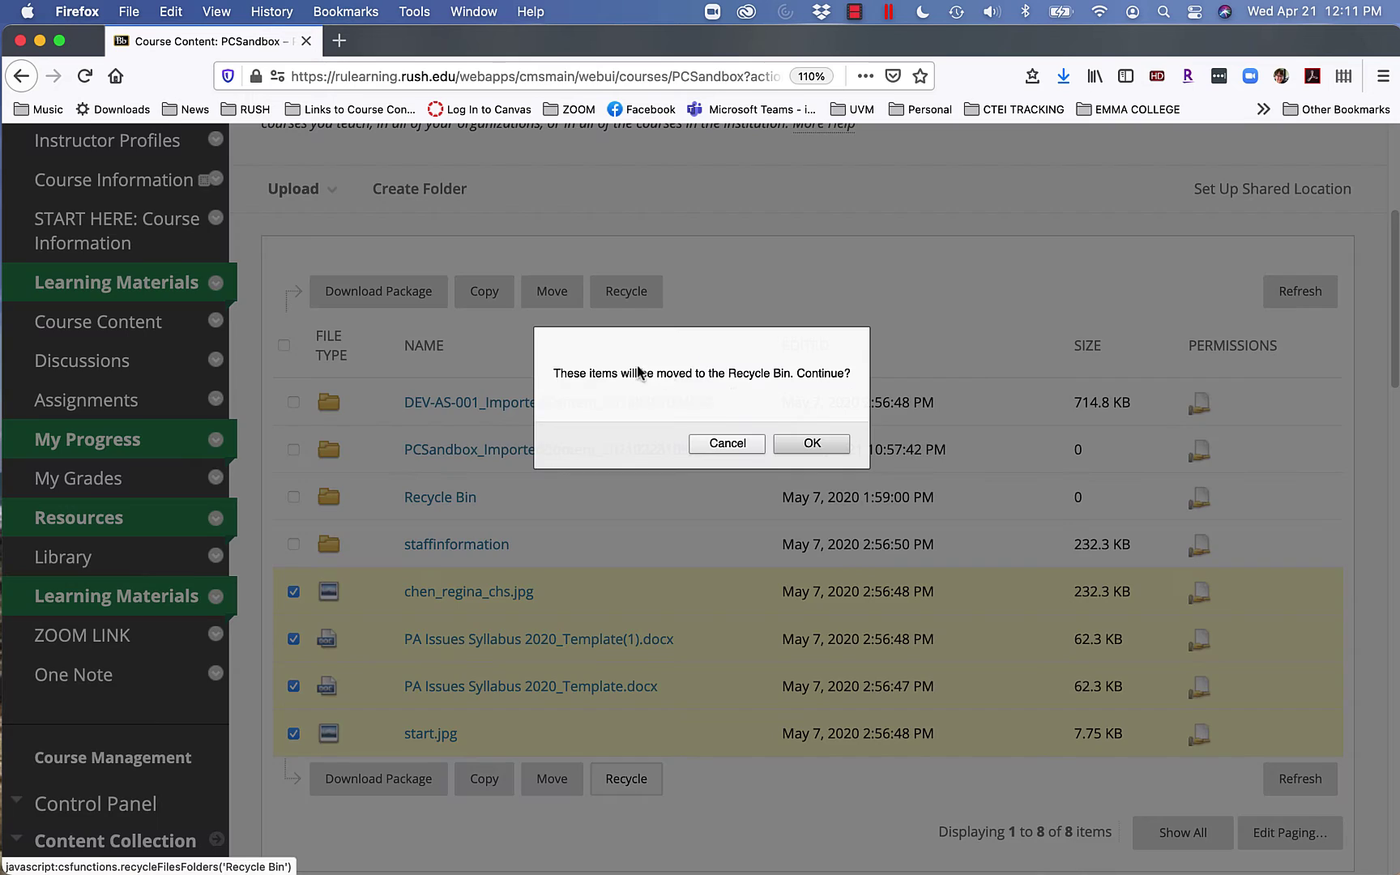
{"action": "left_click", "coordinate": [806, 448]}
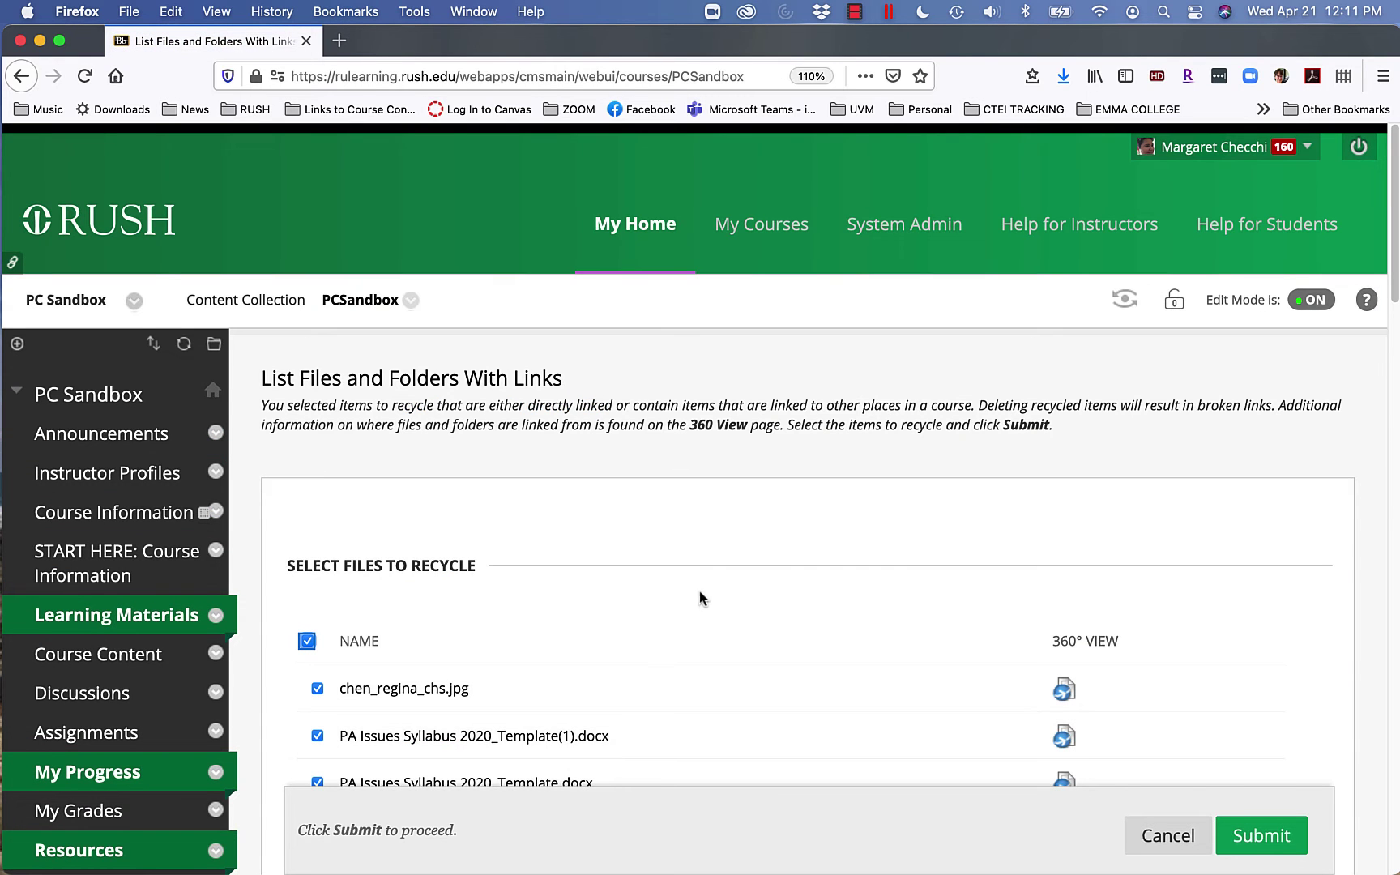
{"action": "scroll", "coordinate": [882, 560], "scroll_direction": "down", "scroll_amount": 2}
{"action": "scroll", "coordinate": [882, 561], "scroll_direction": "down", "scroll_amount": 3}
{"action": "left_click", "coordinate": [1252, 620]}
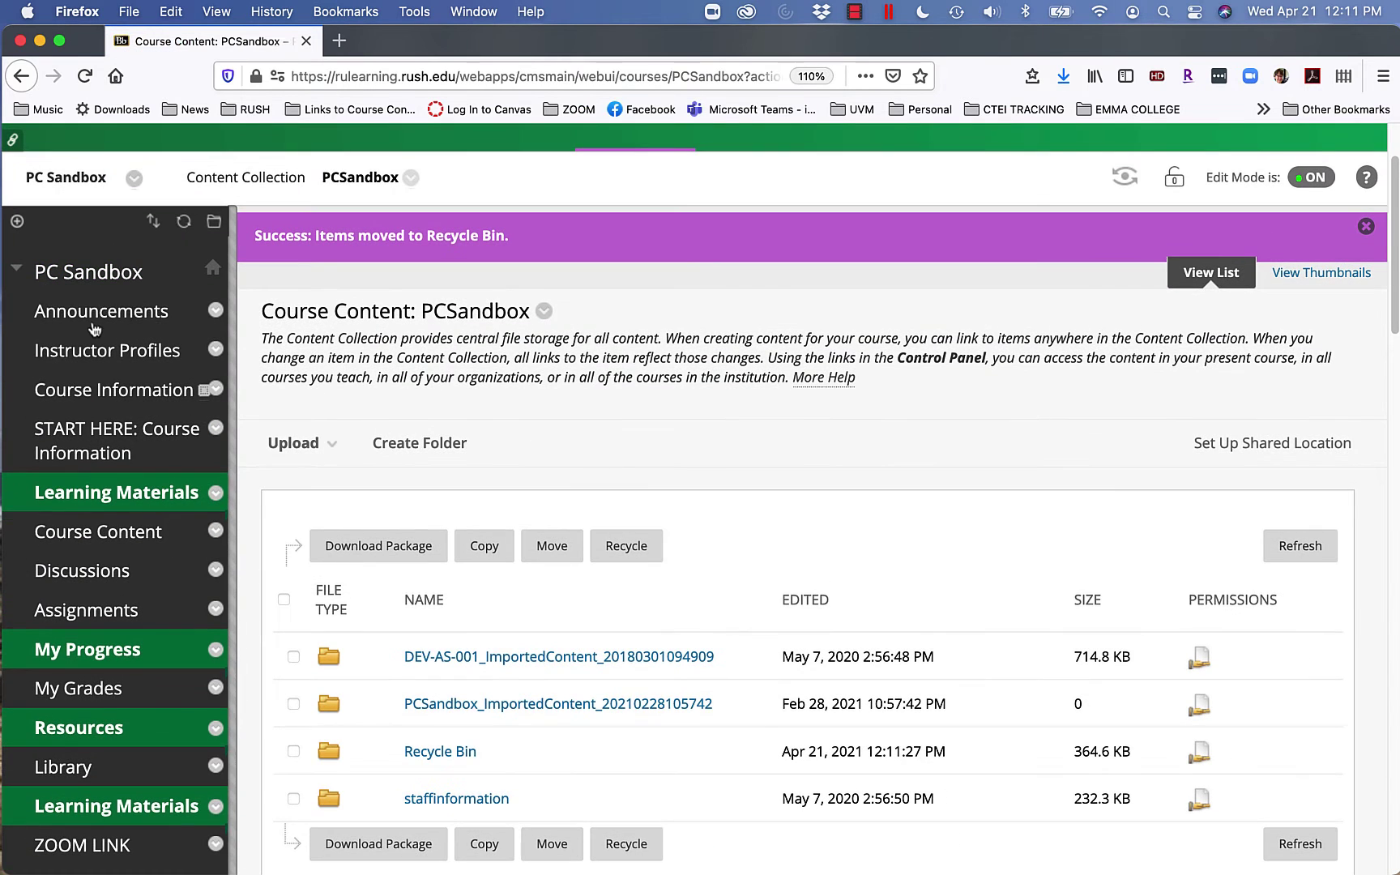
- Open the PC Sandbox course's Announcements page to check for old announcements
{"action": "left_click", "coordinate": [100, 316]}
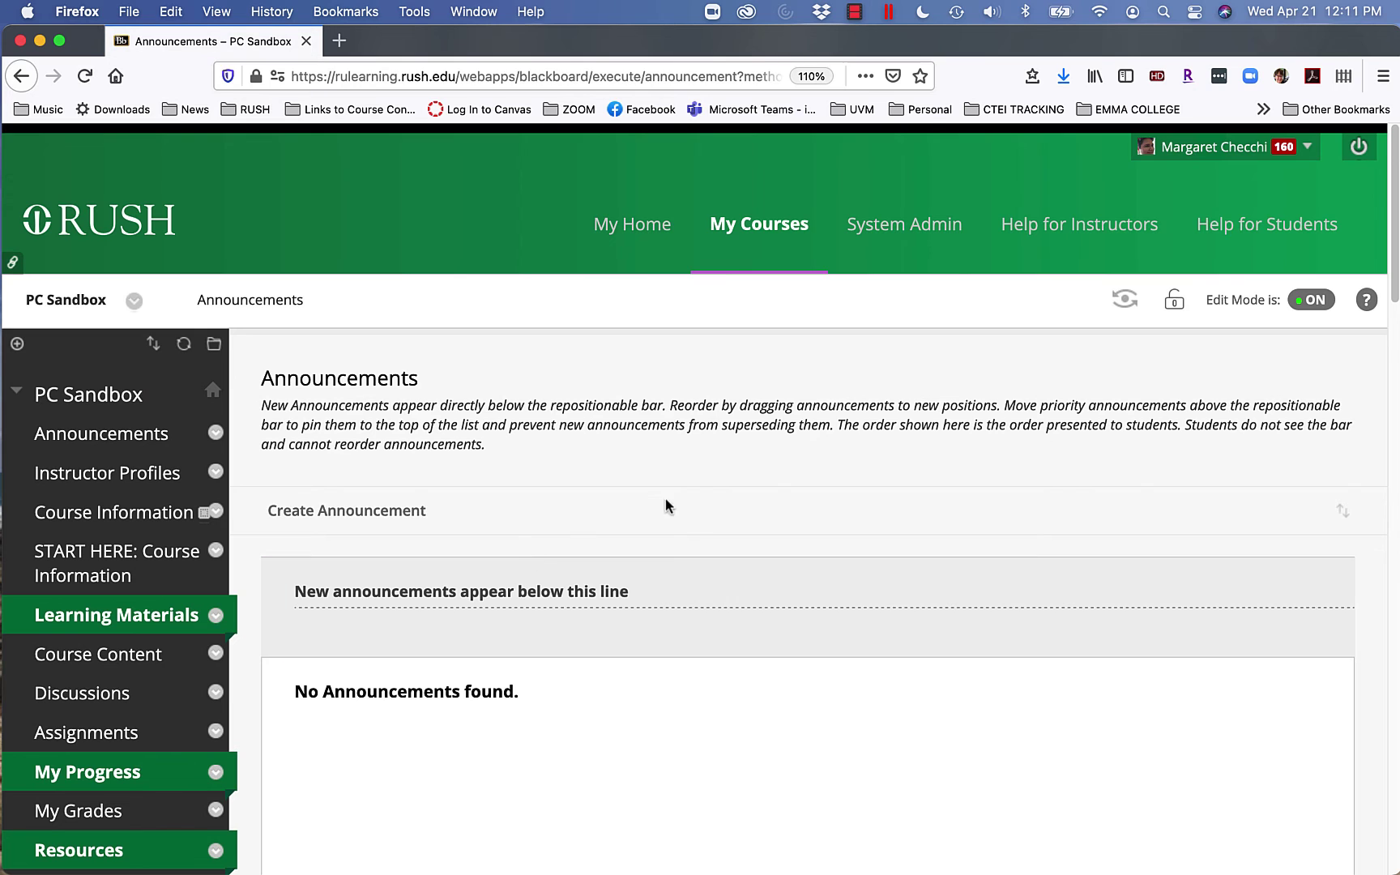
{"action": "scroll", "coordinate": [650, 500], "scroll_direction": "down", "scroll_amount": 3}
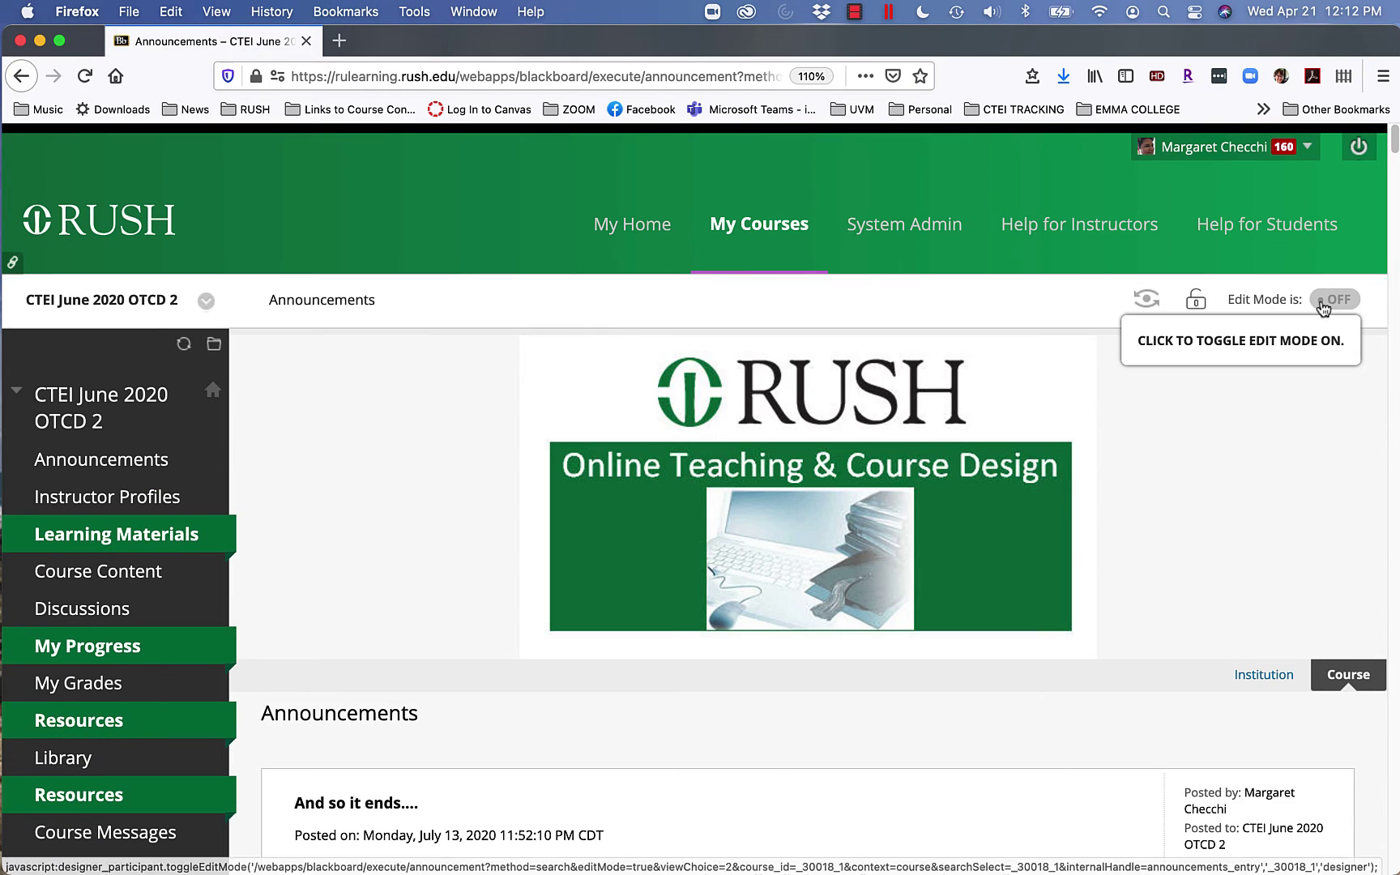
- Turn Edit Mode on in the CTEI June 2020 OTCD 2 course and open the options of the "And so it ends...." announcement
{"action": "left_click", "coordinate": [1322, 304]}
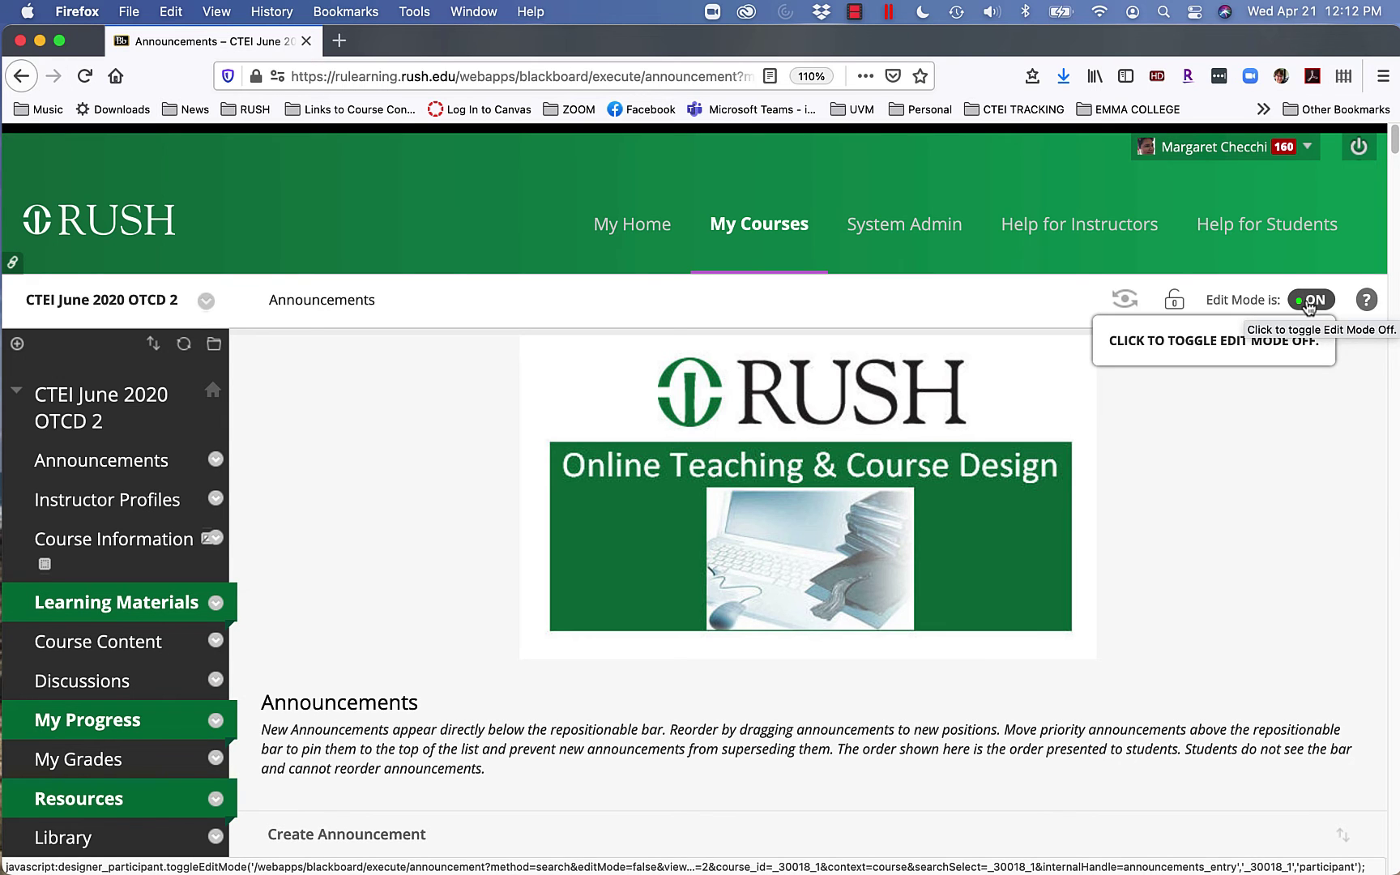
{"action": "scroll", "coordinate": [869, 610], "scroll_direction": "down", "scroll_amount": 6}
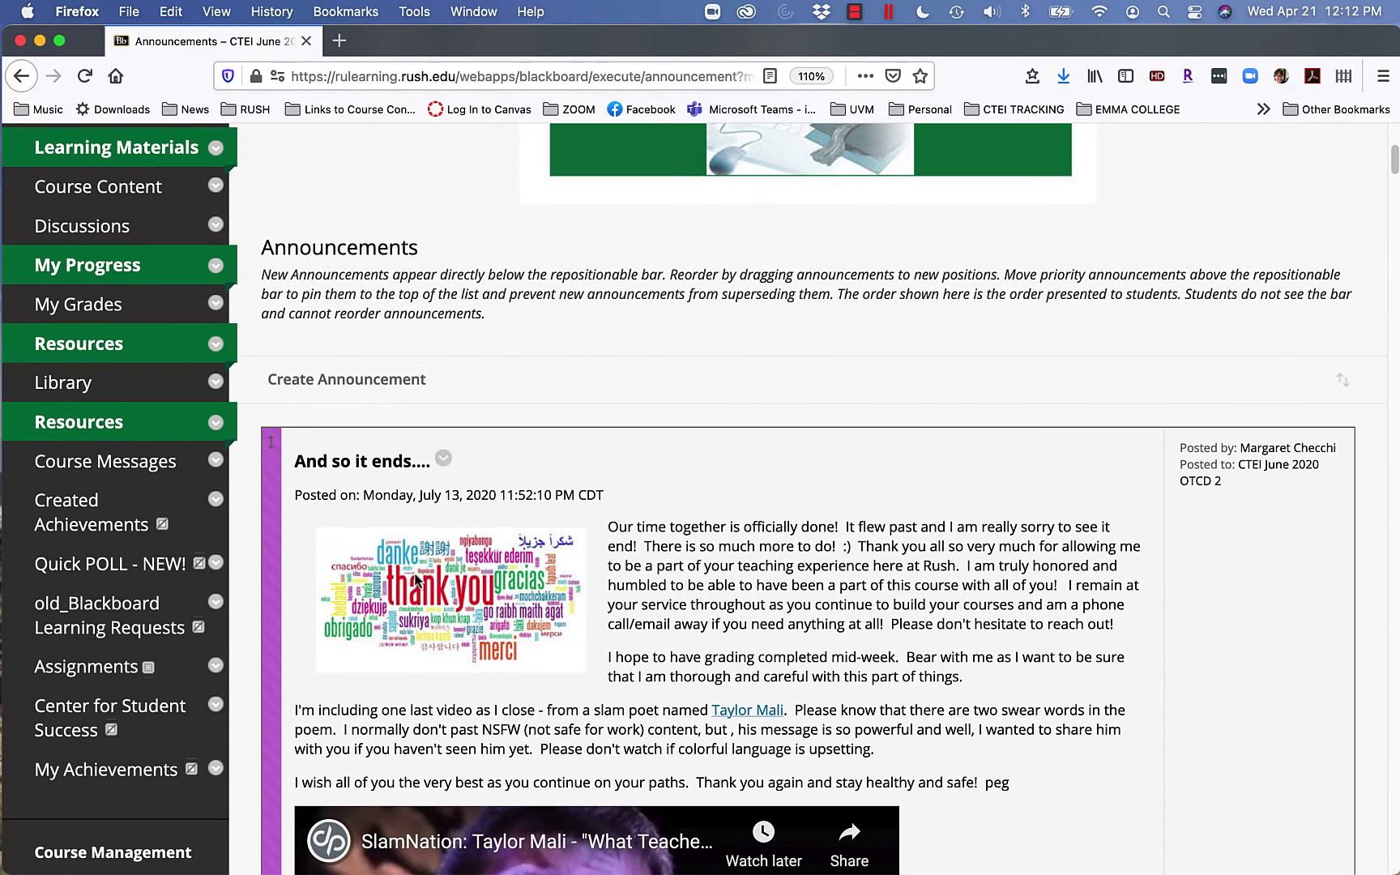
{"action": "left_click", "coordinate": [445, 459]}
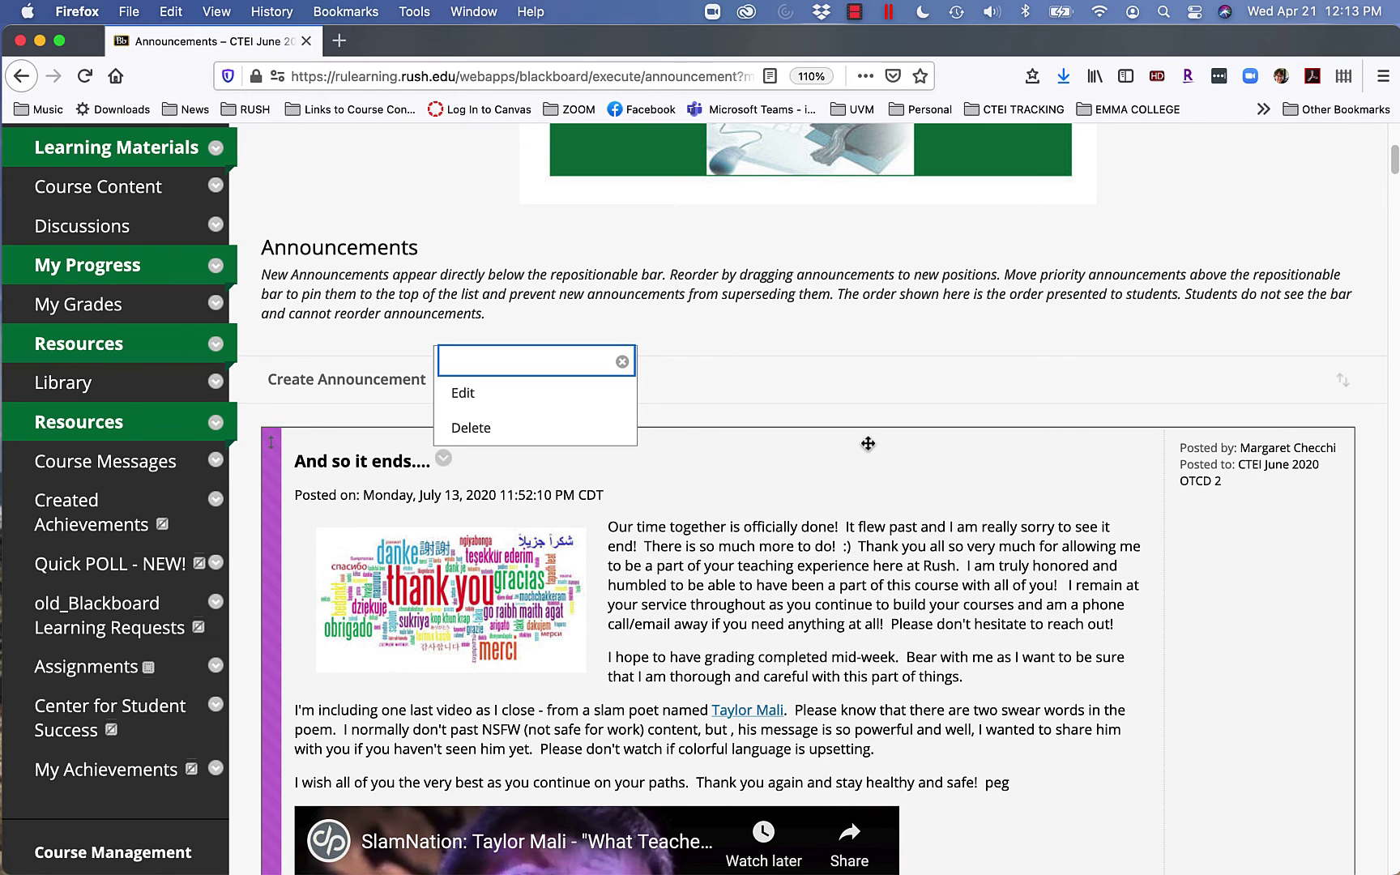
{"action": "scroll", "coordinate": [798, 263], "scroll_direction": "up", "scroll_amount": 6}
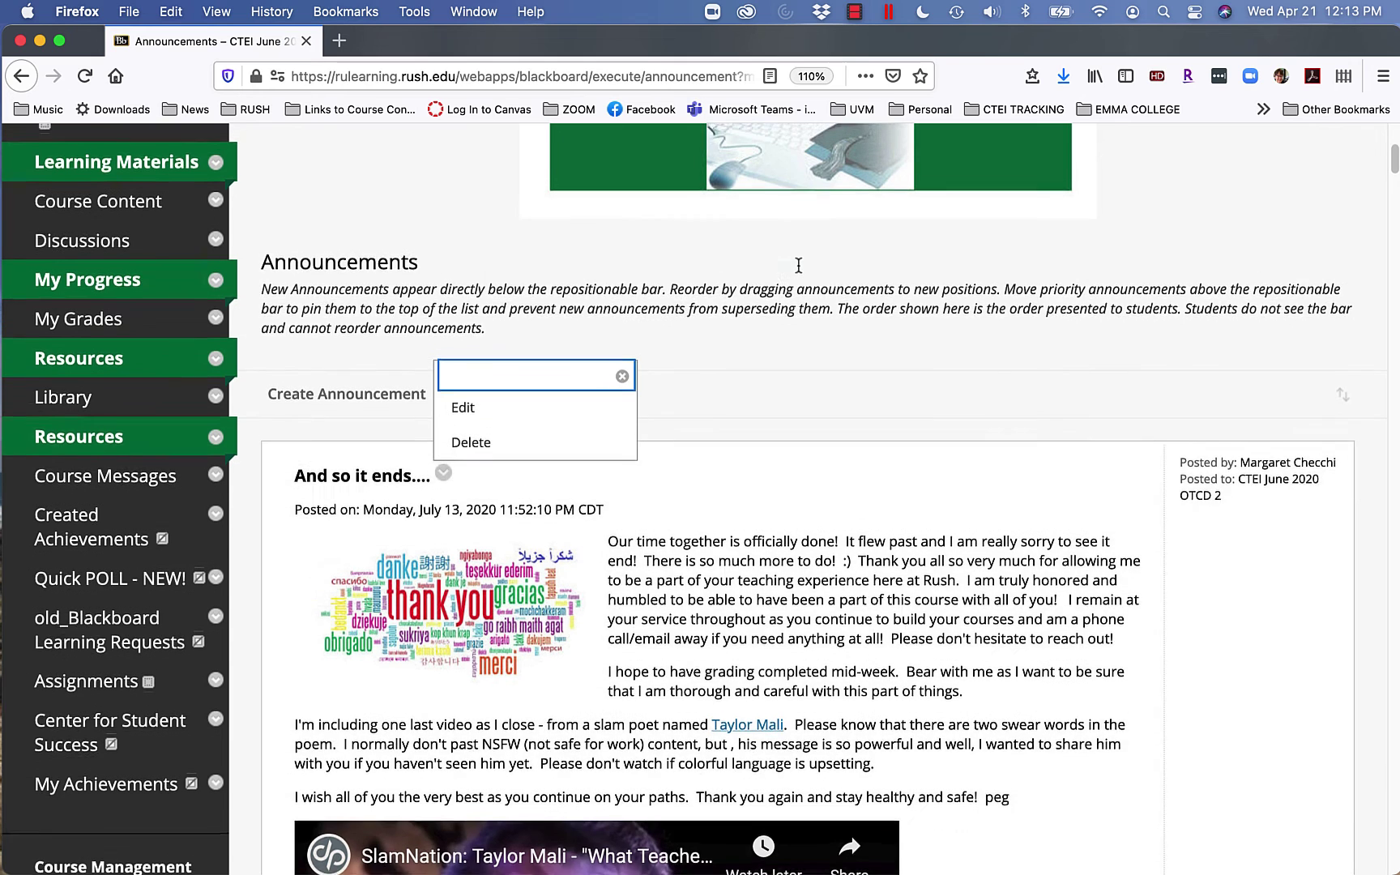